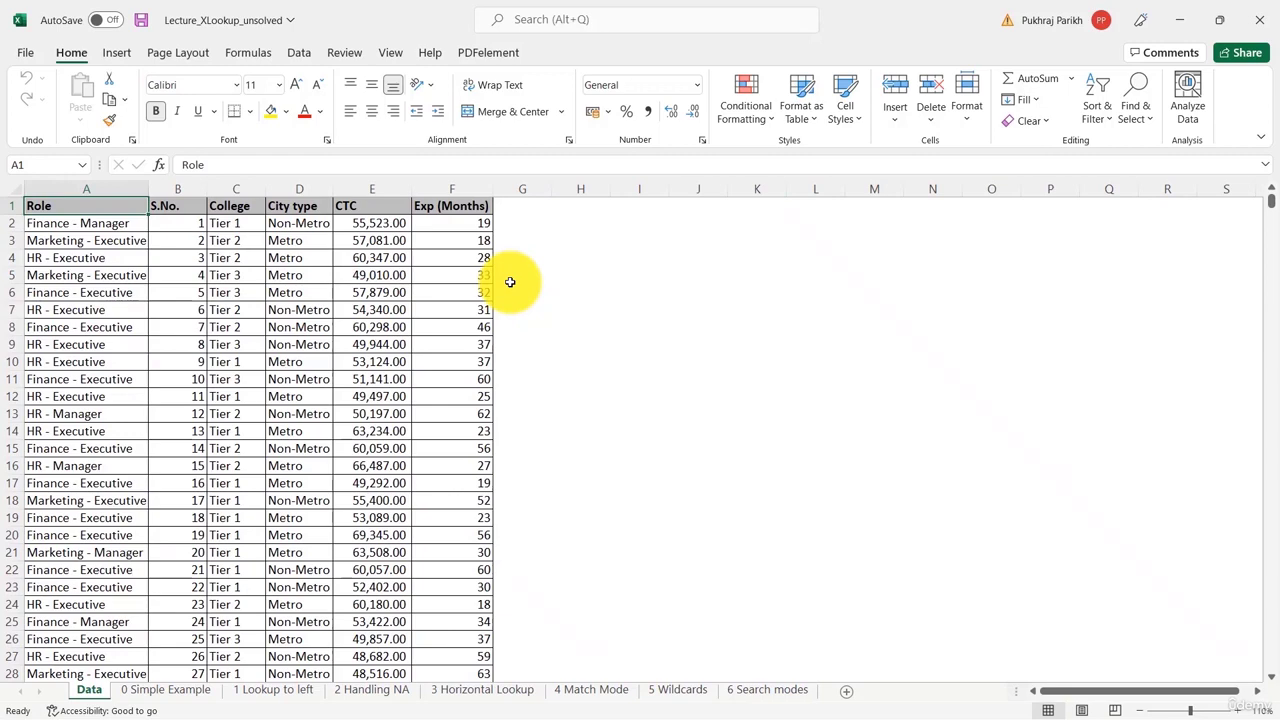
- Examine the Role, S.No., College, City type, CTC and Exp (Months) columns of the Data sheet
{"action": "left_click", "coordinate": [180, 199]}
{"action": "key", "text": "ctrl+shift+Down"}
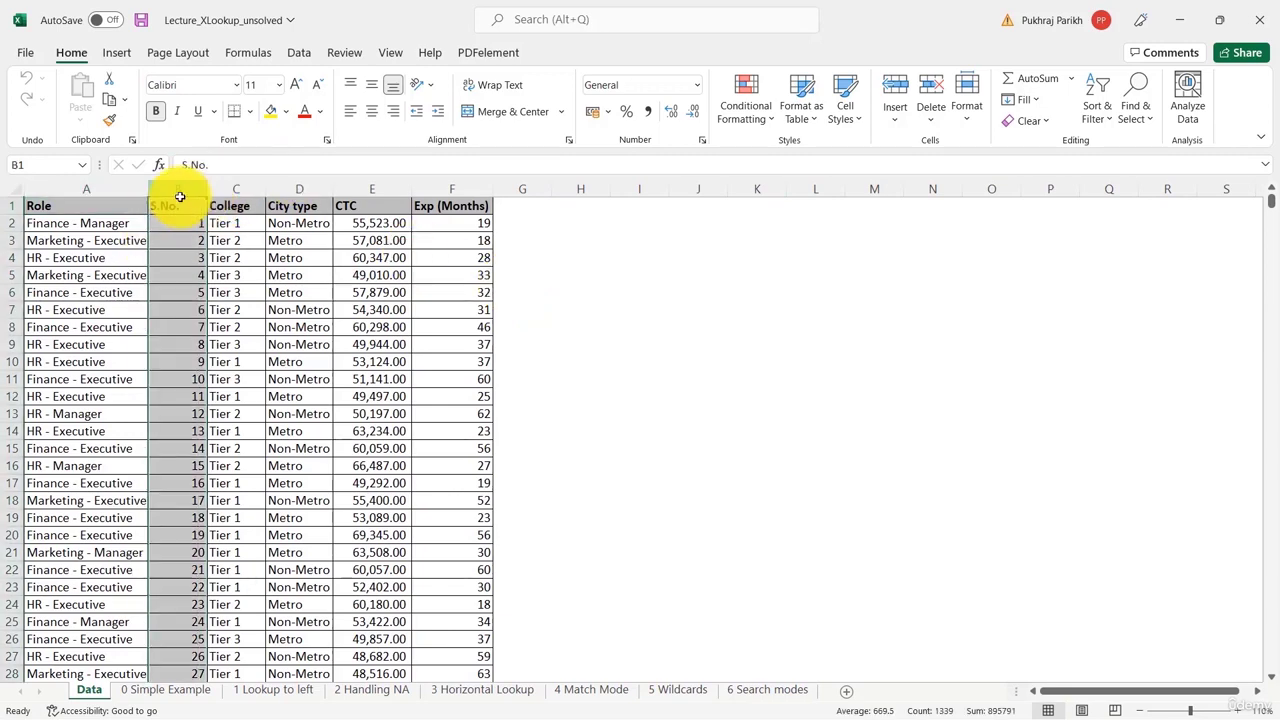
{"action": "left_click", "coordinate": [84, 200]}
{"action": "key", "text": "ctrl+shift+Down"}
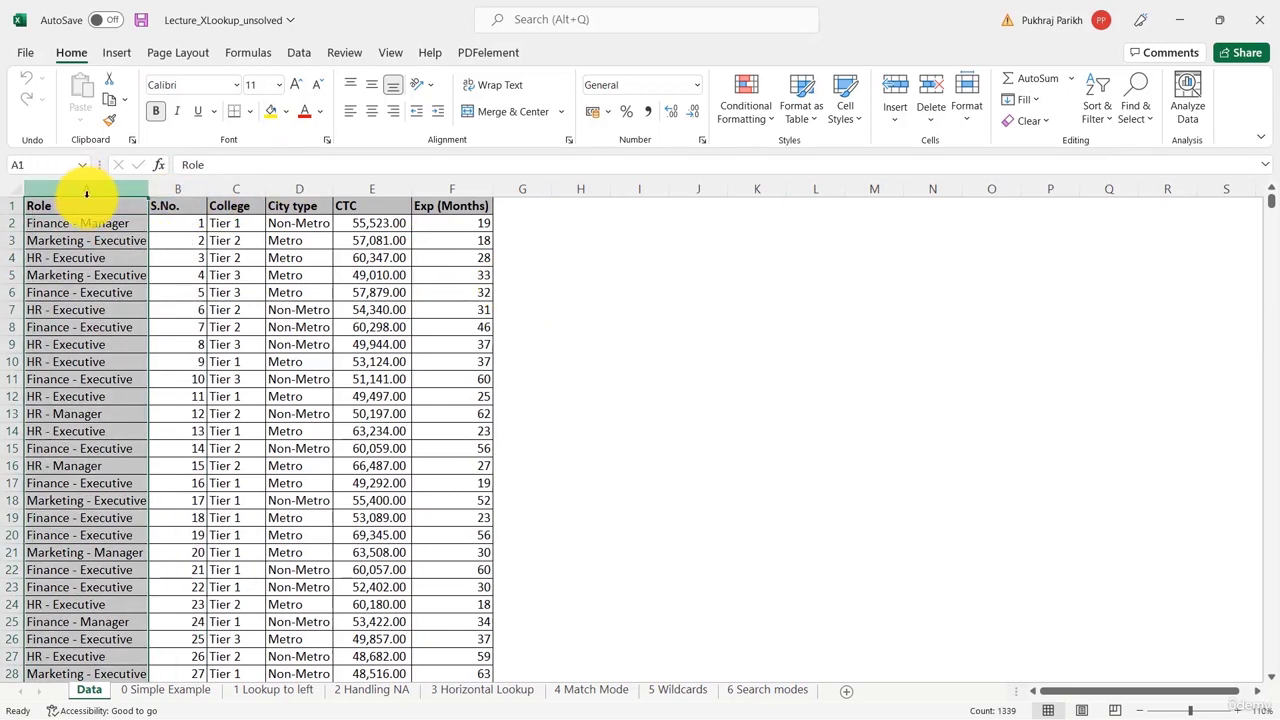
{"action": "left_click", "coordinate": [251, 193]}
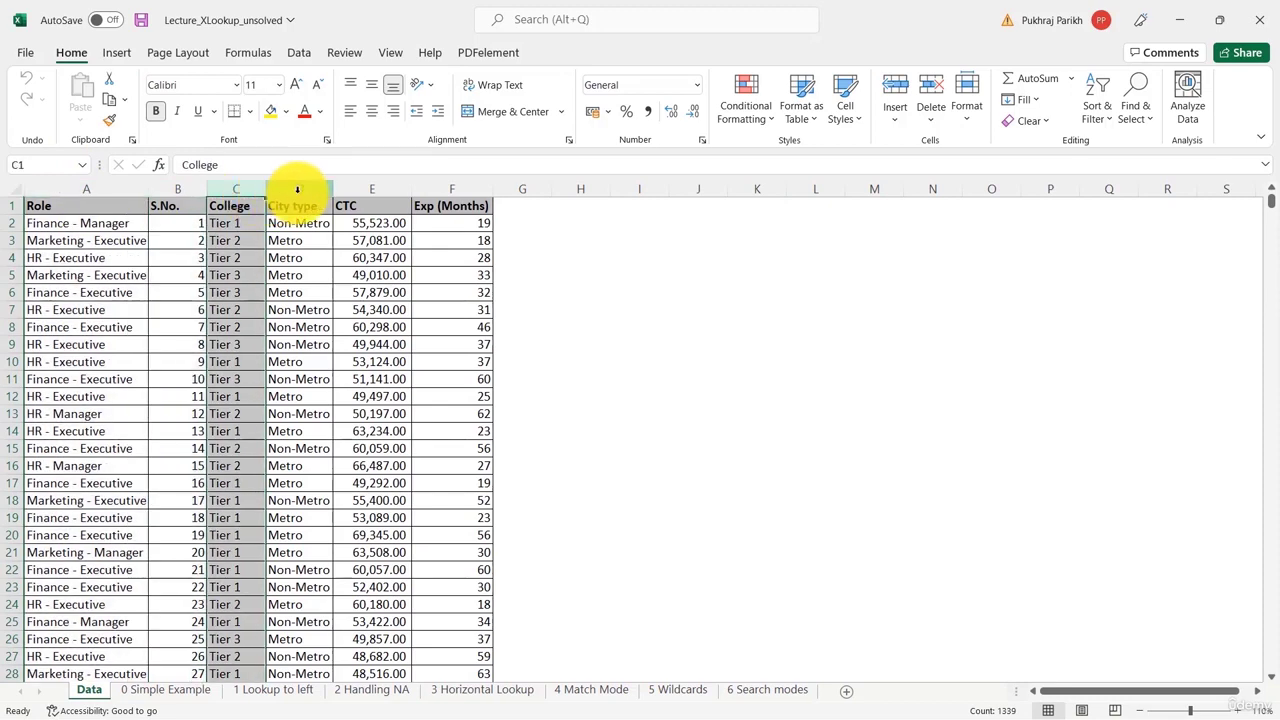
{"action": "left_click", "coordinate": [298, 190]}
{"action": "left_click", "coordinate": [358, 190]}
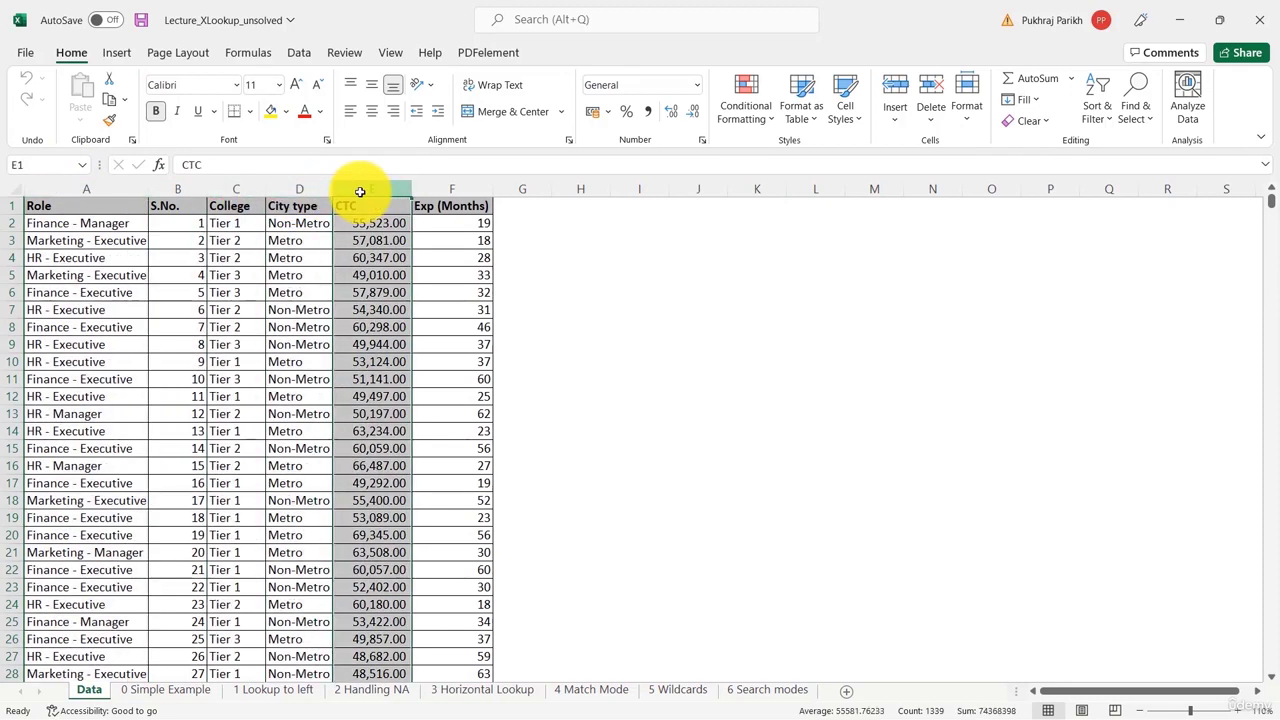
{"action": "left_click", "coordinate": [470, 189]}
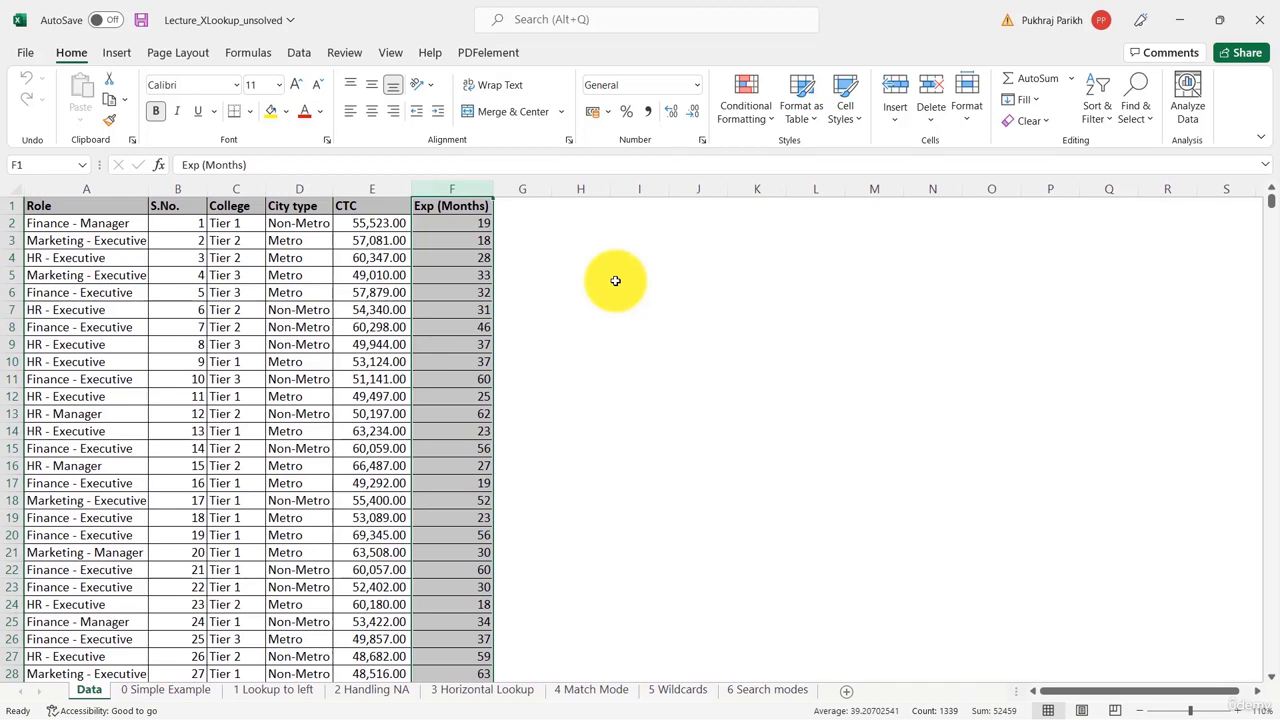
- In cell C3 of the 0 Simple Example sheet, start an XLOOKUP formula with B3 as the lookup value
{"action": "left_click", "coordinate": [156, 692]}
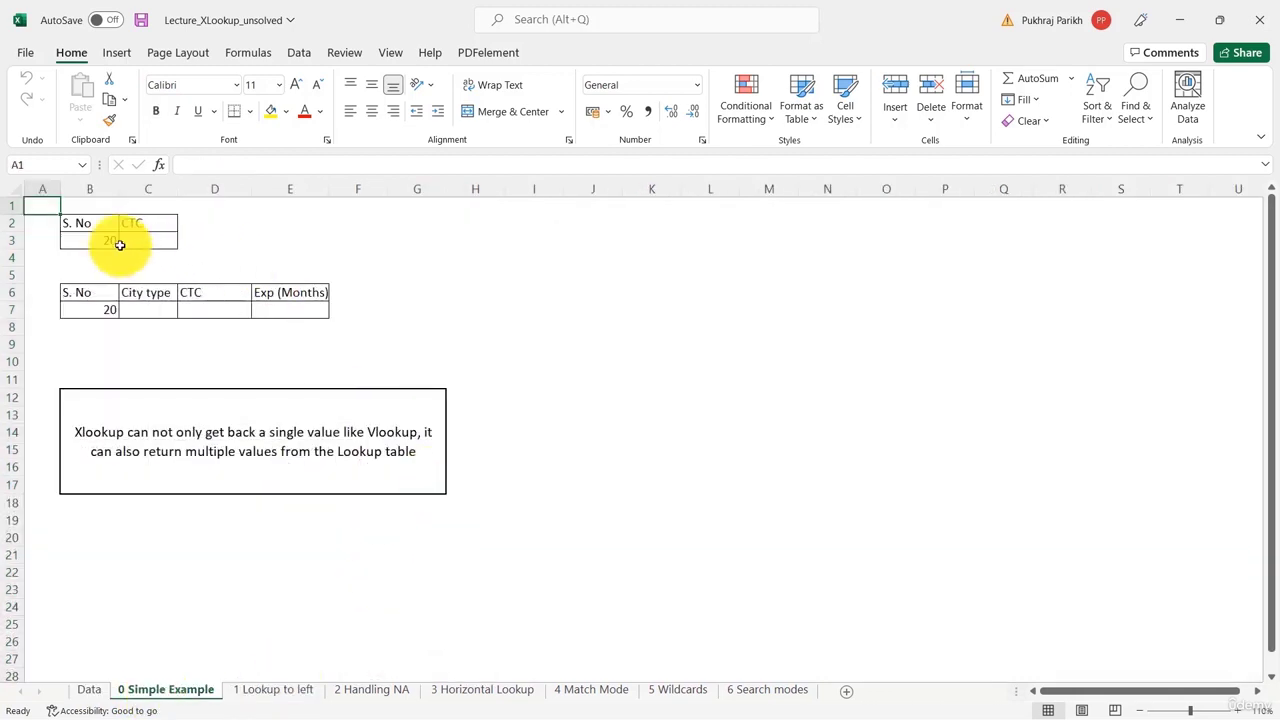
{"action": "left_click", "coordinate": [158, 241]}
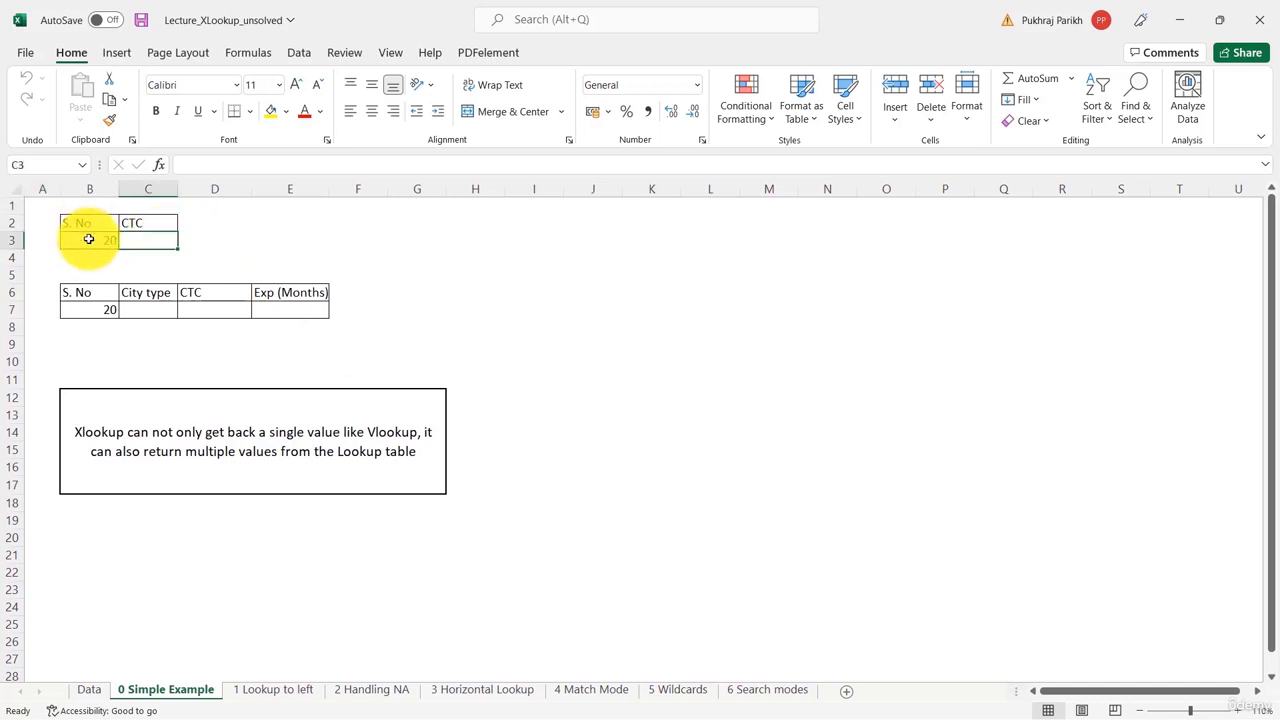
{"action": "left_click", "coordinate": [94, 242]}
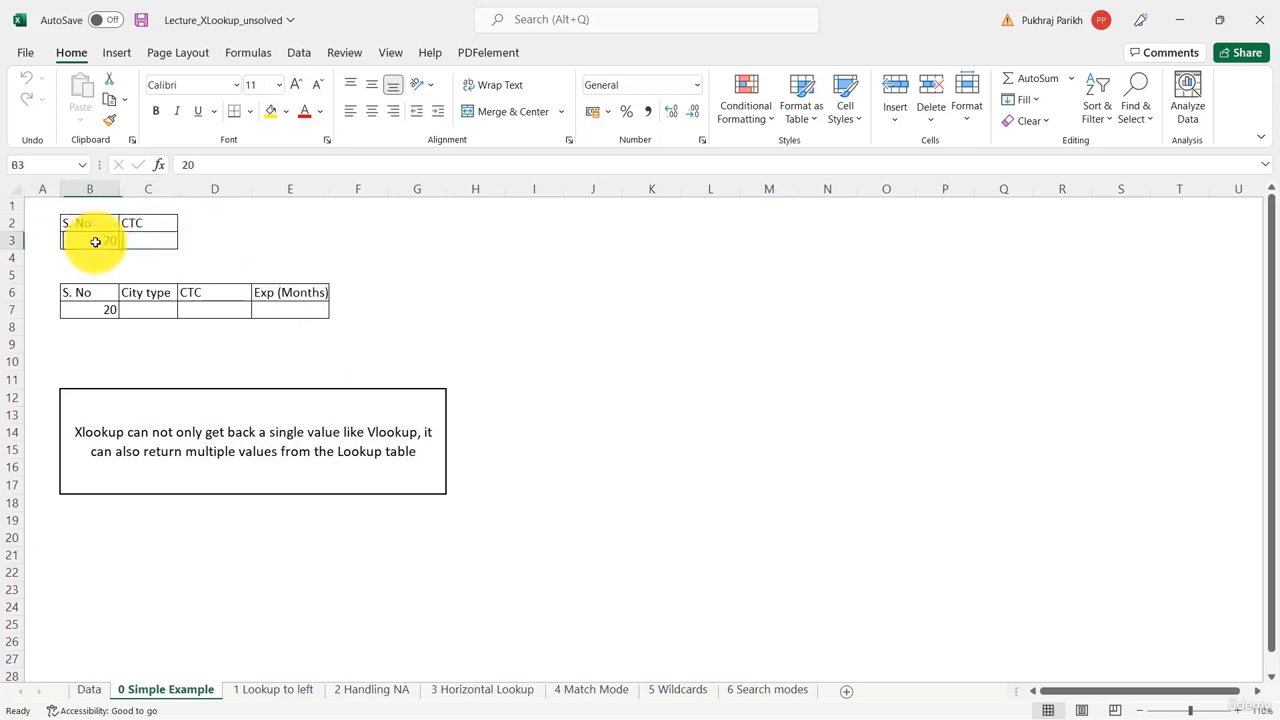
{"action": "left_click", "coordinate": [153, 241]}
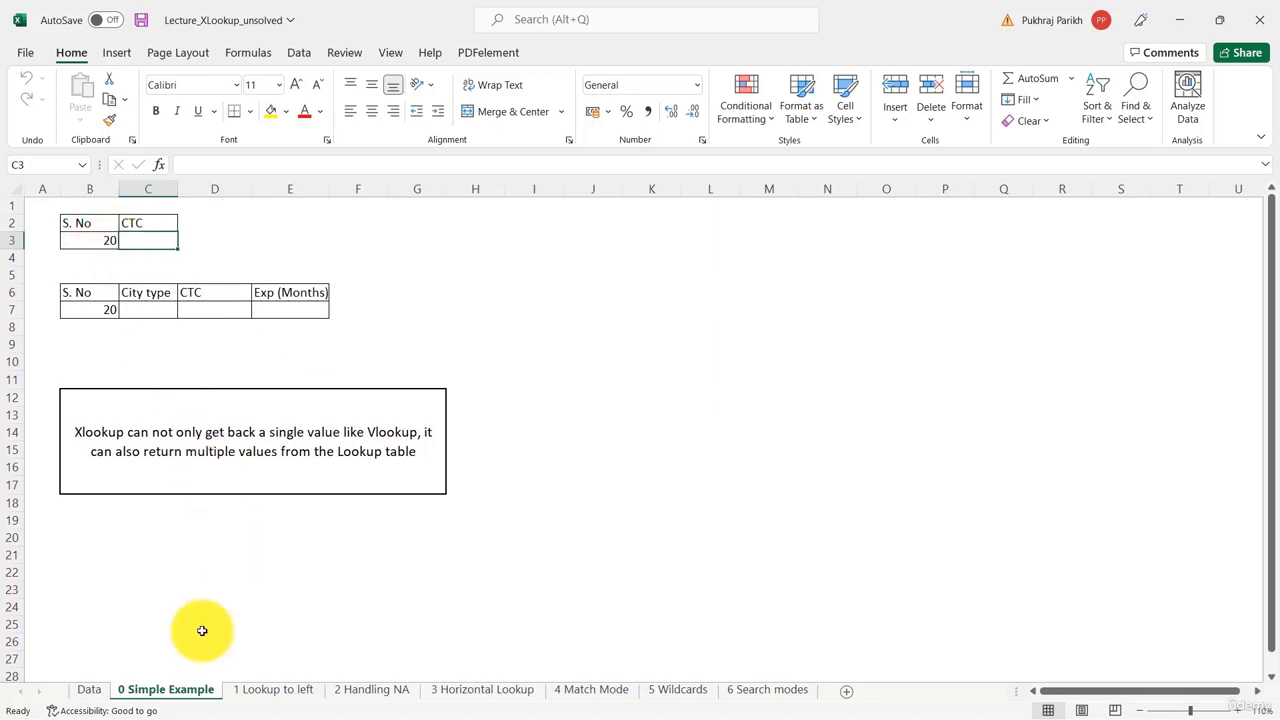
{"action": "left_click", "coordinate": [84, 690]}
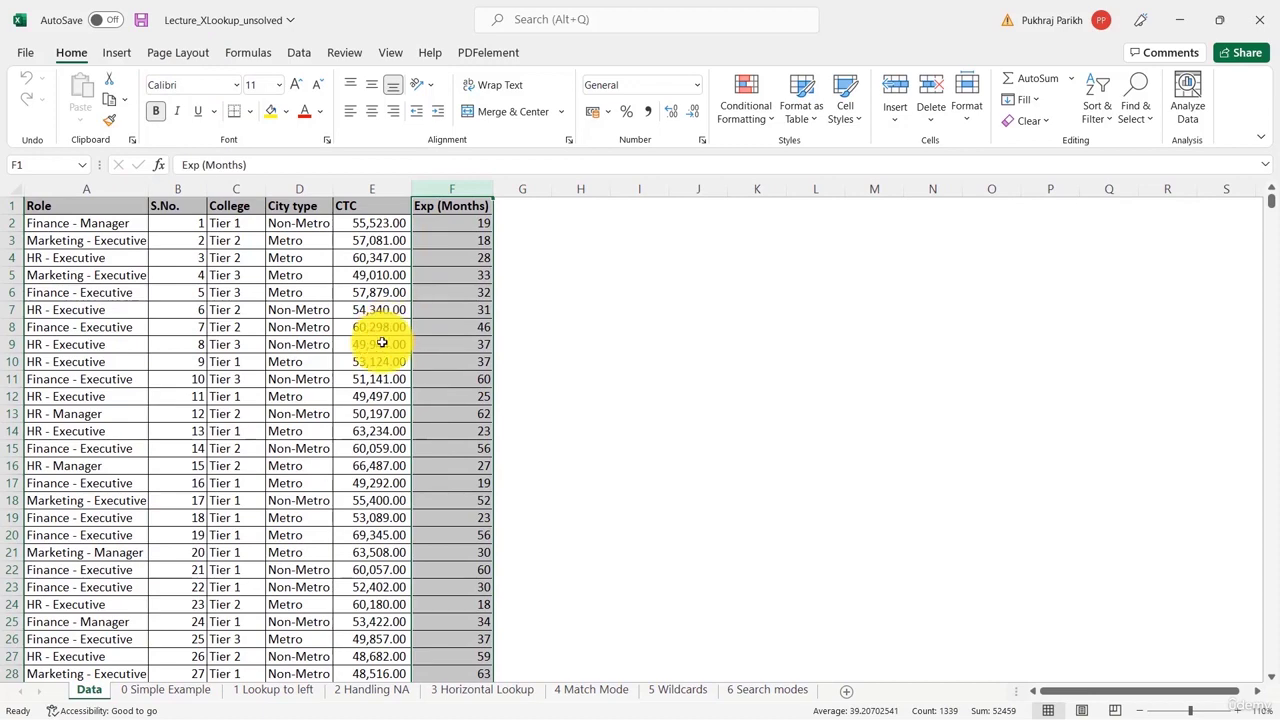
{"action": "left_click", "coordinate": [192, 689]}
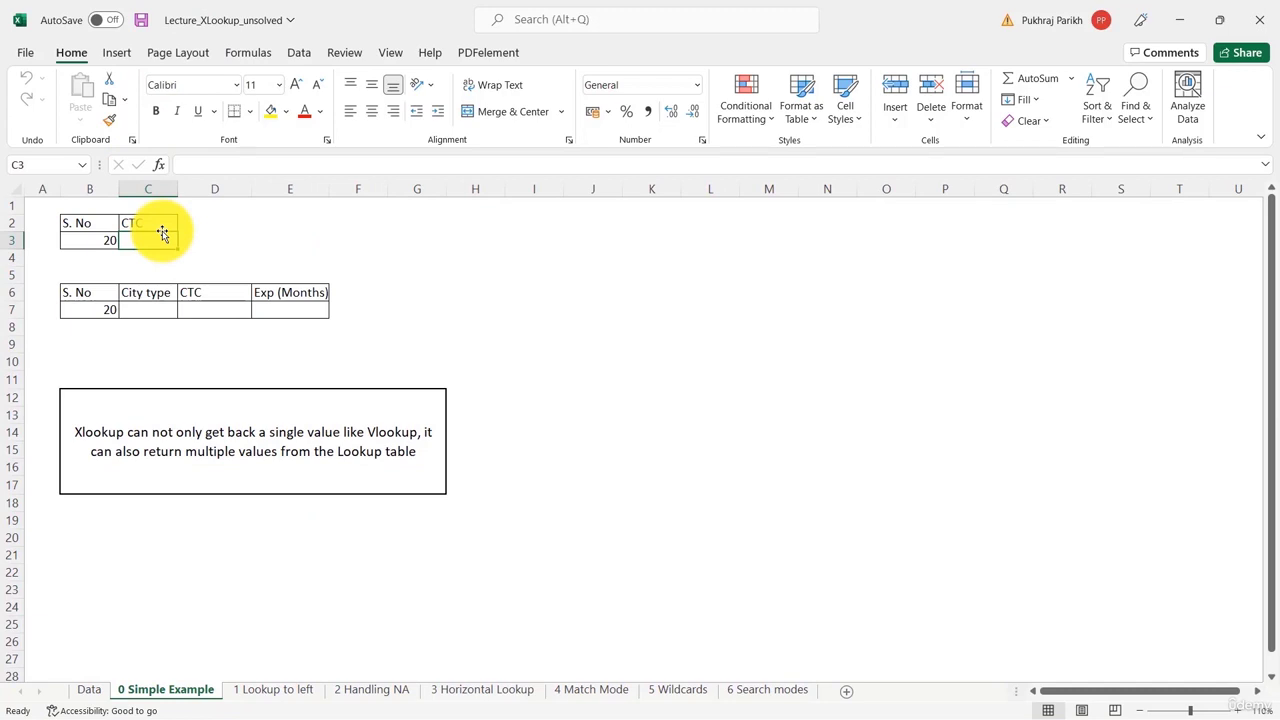
{"action": "type", "text": "="}
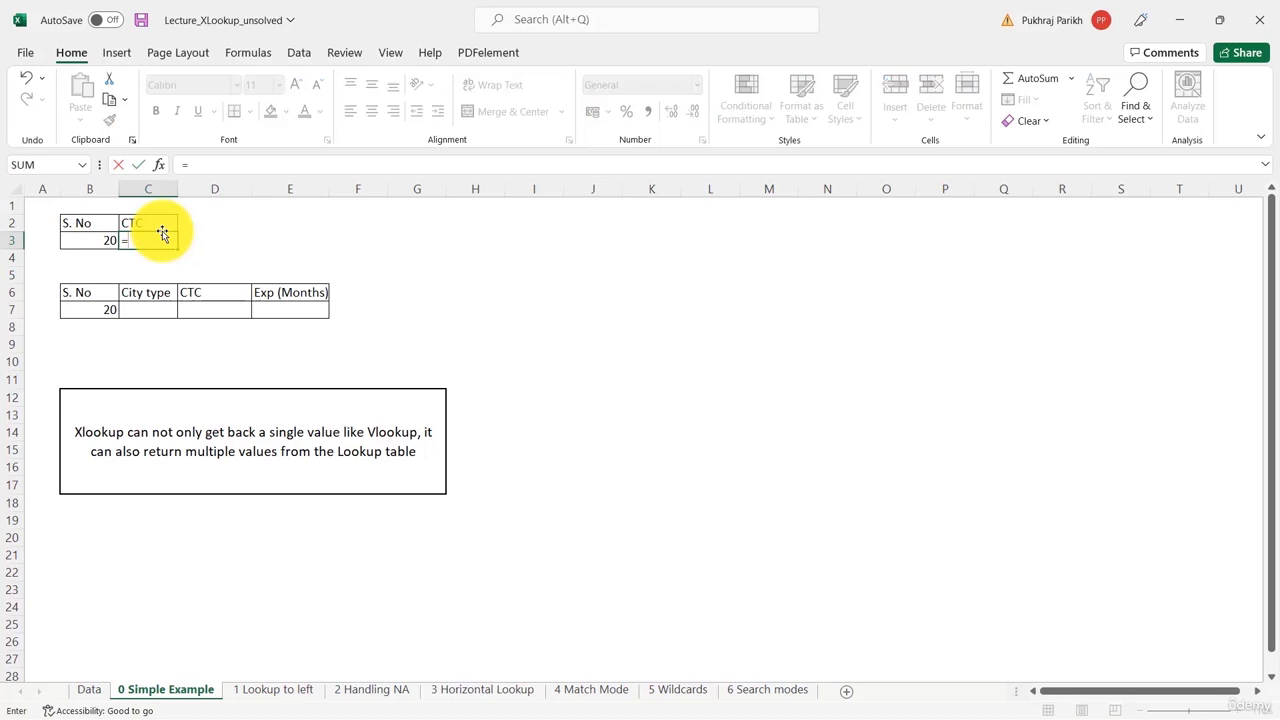
{"action": "type", "text": "xloo"}
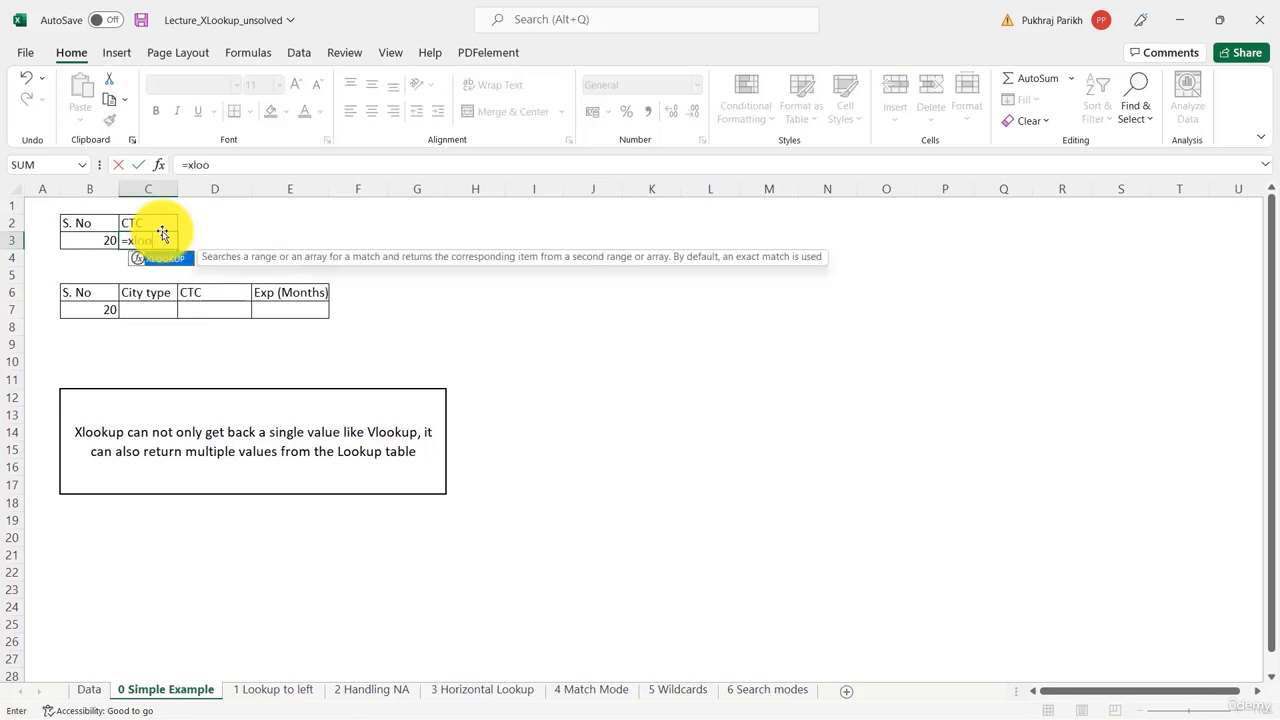
{"action": "key", "text": "Tab"}
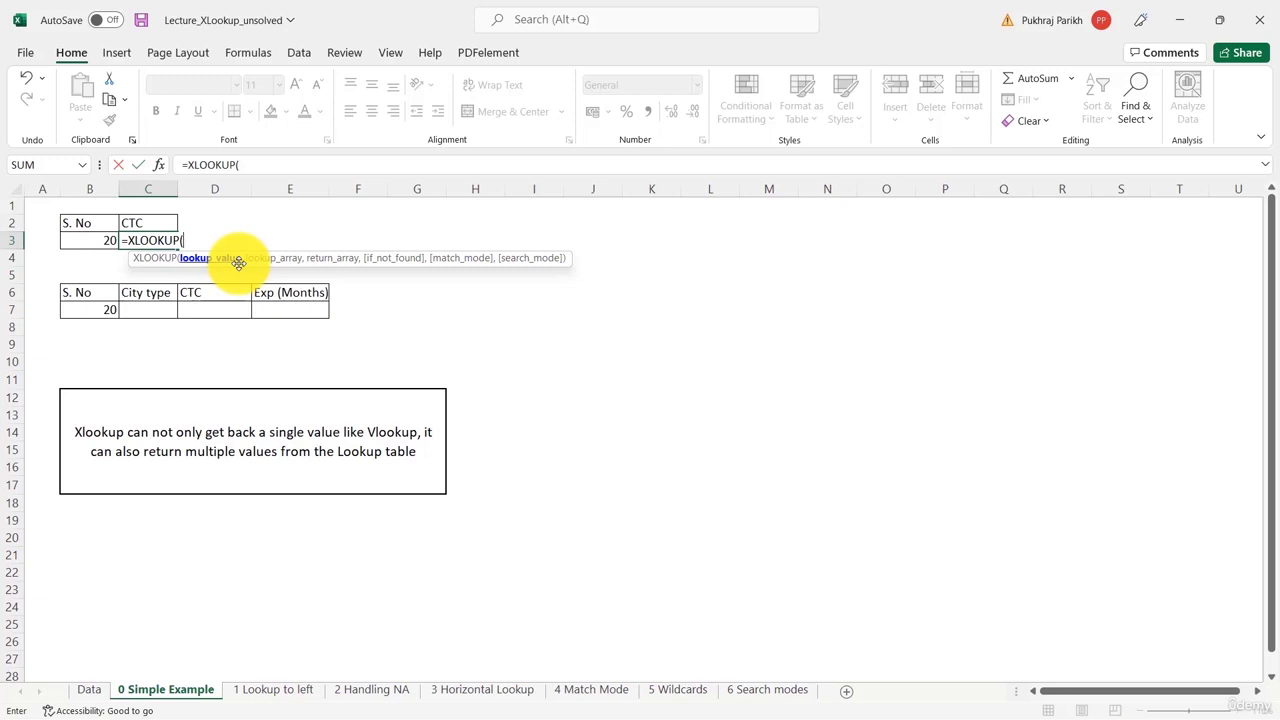
{"action": "left_click", "coordinate": [96, 240]}
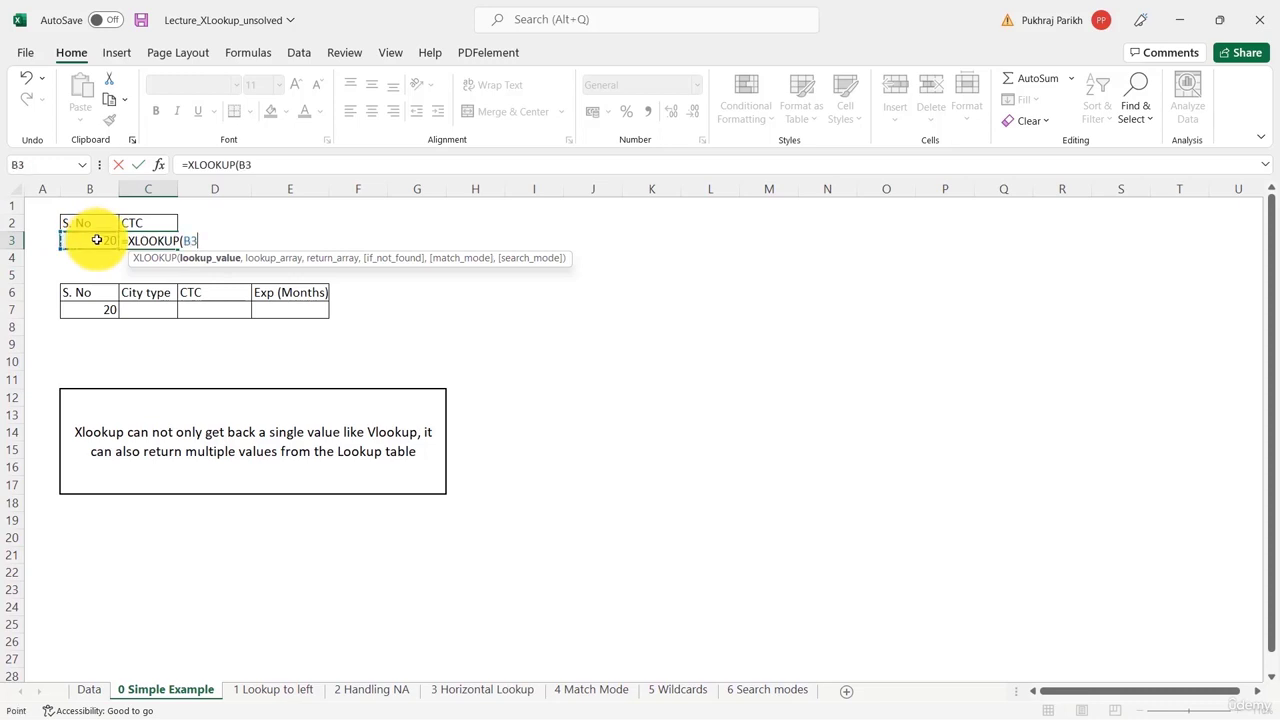
{"action": "type", "text": ","}
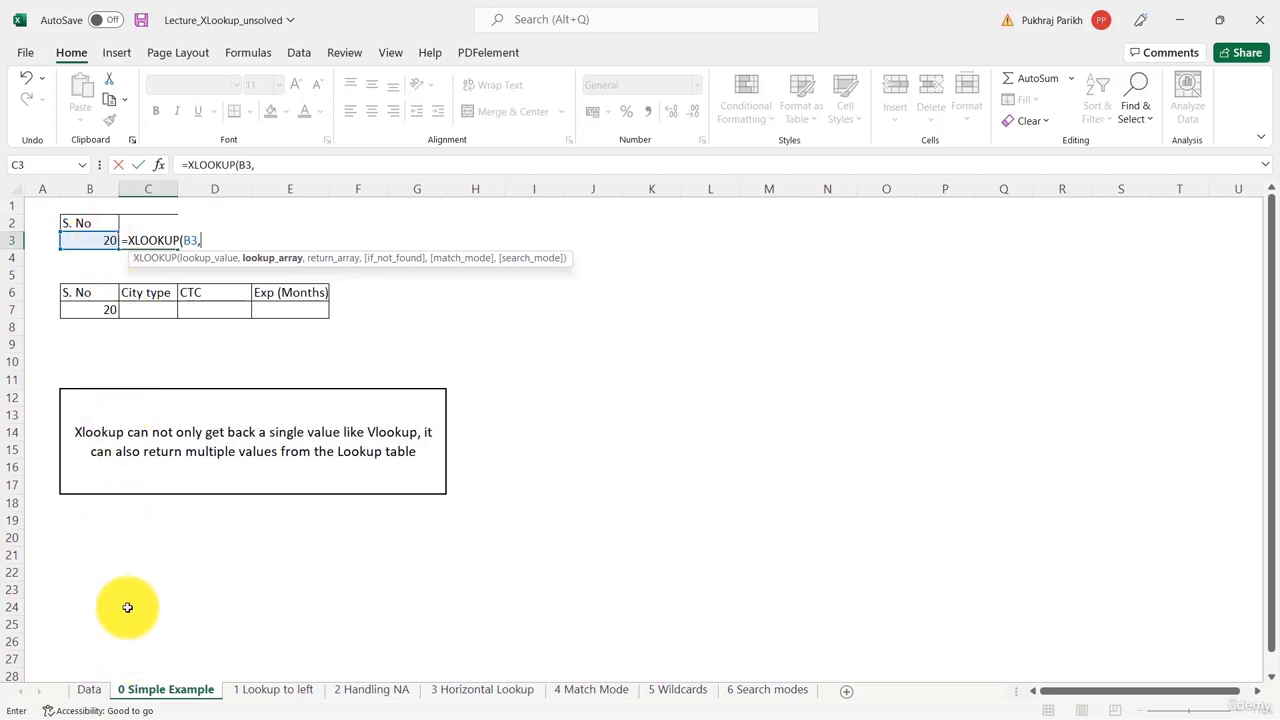
- Set the formula's lookup array to the S.No. values in Data!B2:B1339
{"action": "left_click", "coordinate": [88, 690]}
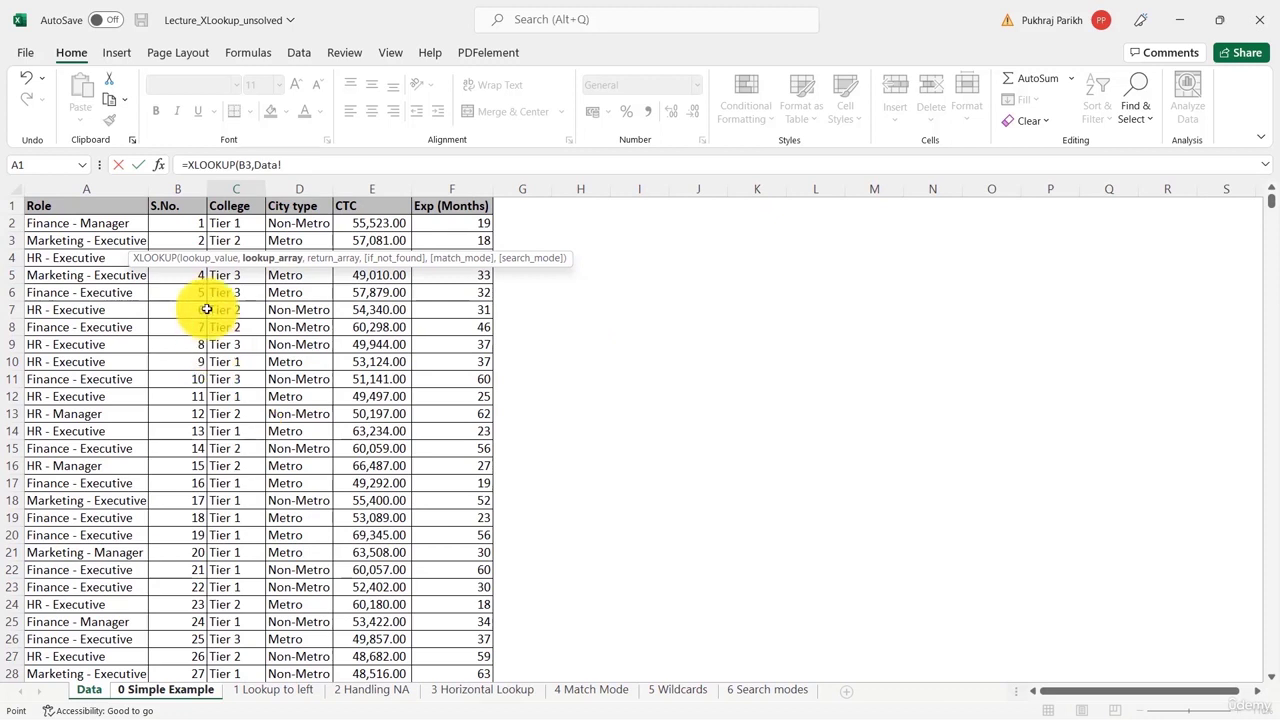
{"action": "left_click", "coordinate": [191, 223]}
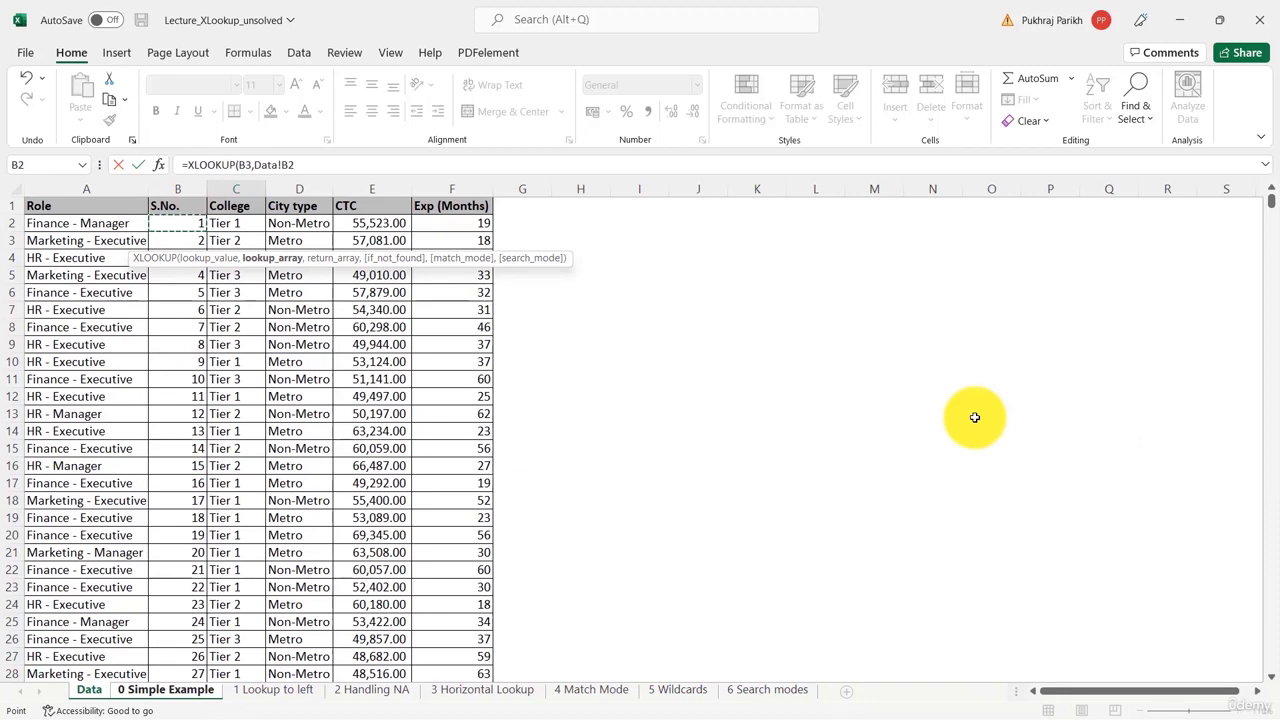
{"action": "key", "text": "ctrl+shift+Down"}
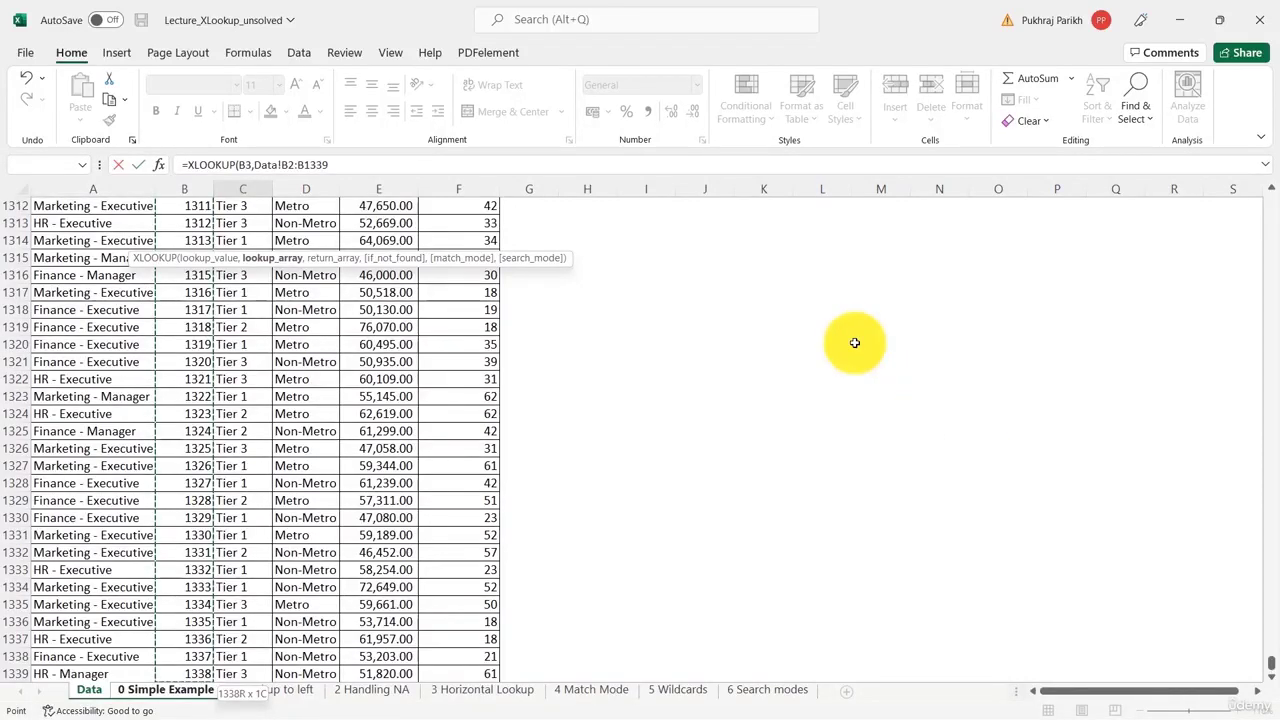
{"action": "left_click_drag", "start_coordinate": [287, 170], "coordinate": [336, 168]}
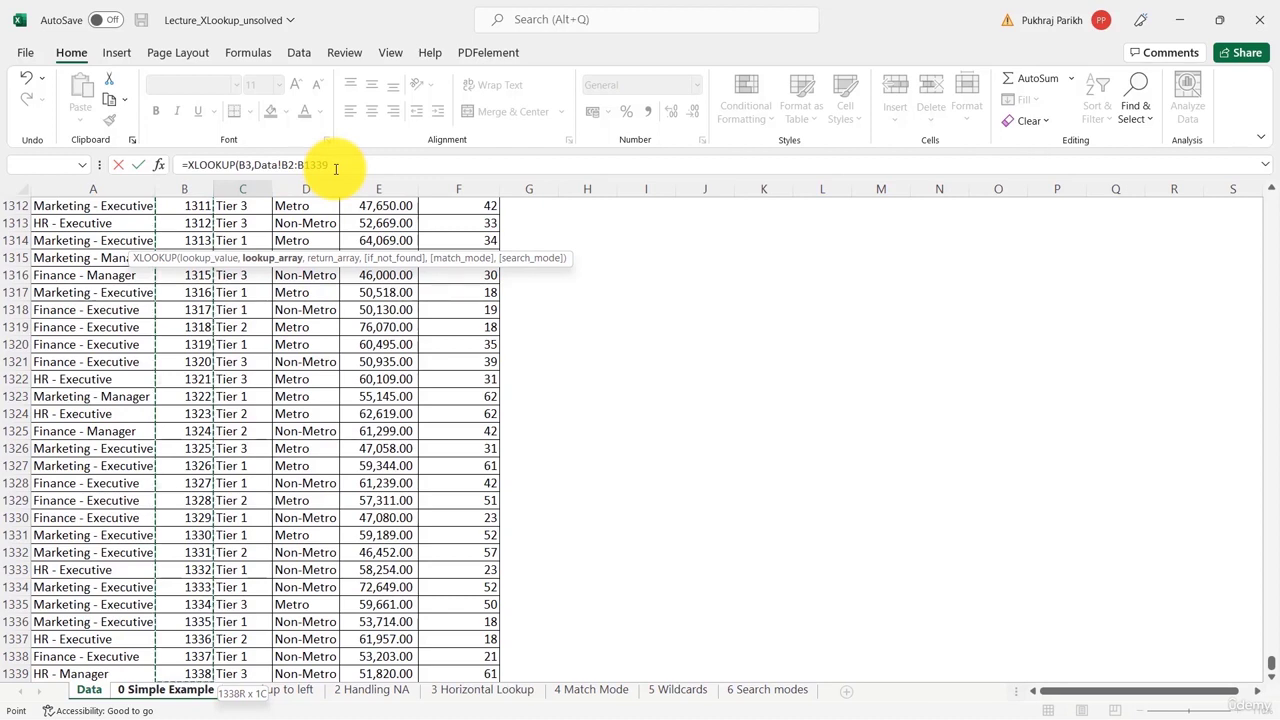
{"action": "type", "text": ","}
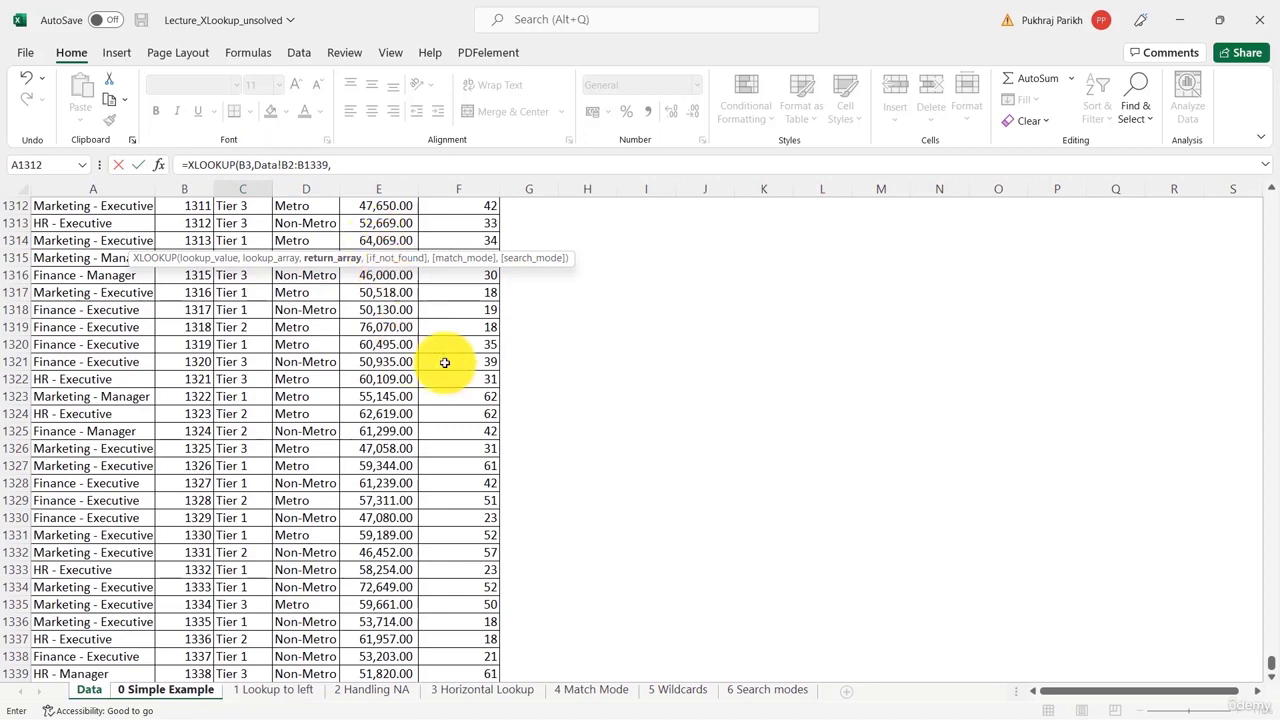
- Set the return array to the CTC values in Data!E2:E1339 and complete the XLOOKUP formula in C3
{"action": "left_click_drag", "start_coordinate": [1270, 662], "coordinate": [1270, 150]}
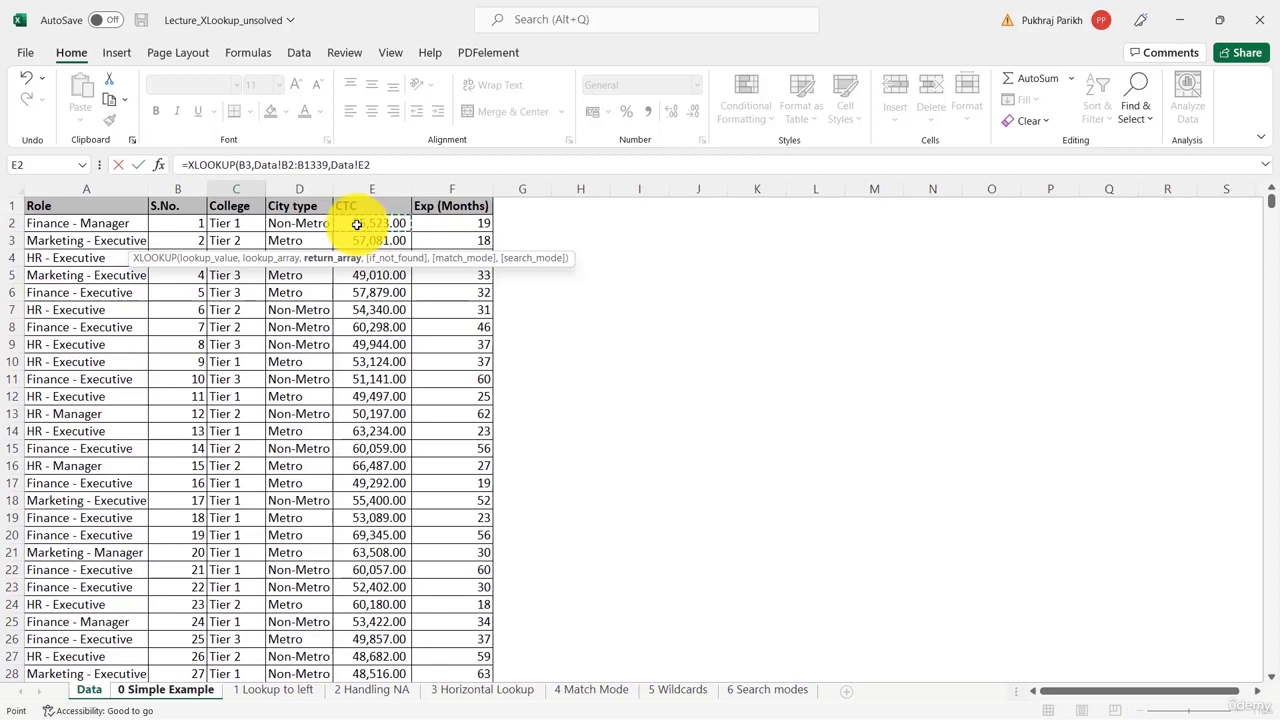
{"action": "key", "text": "ctrl+shift+Down"}
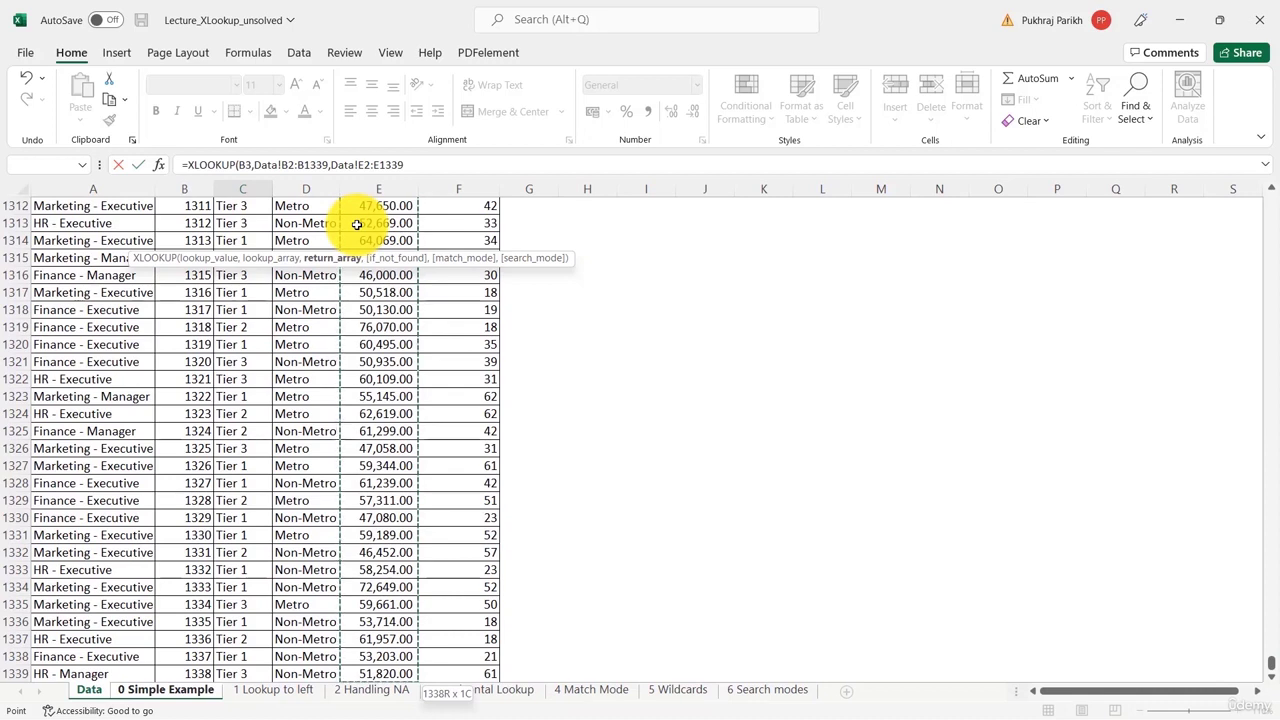
{"action": "type", "text": ")"}
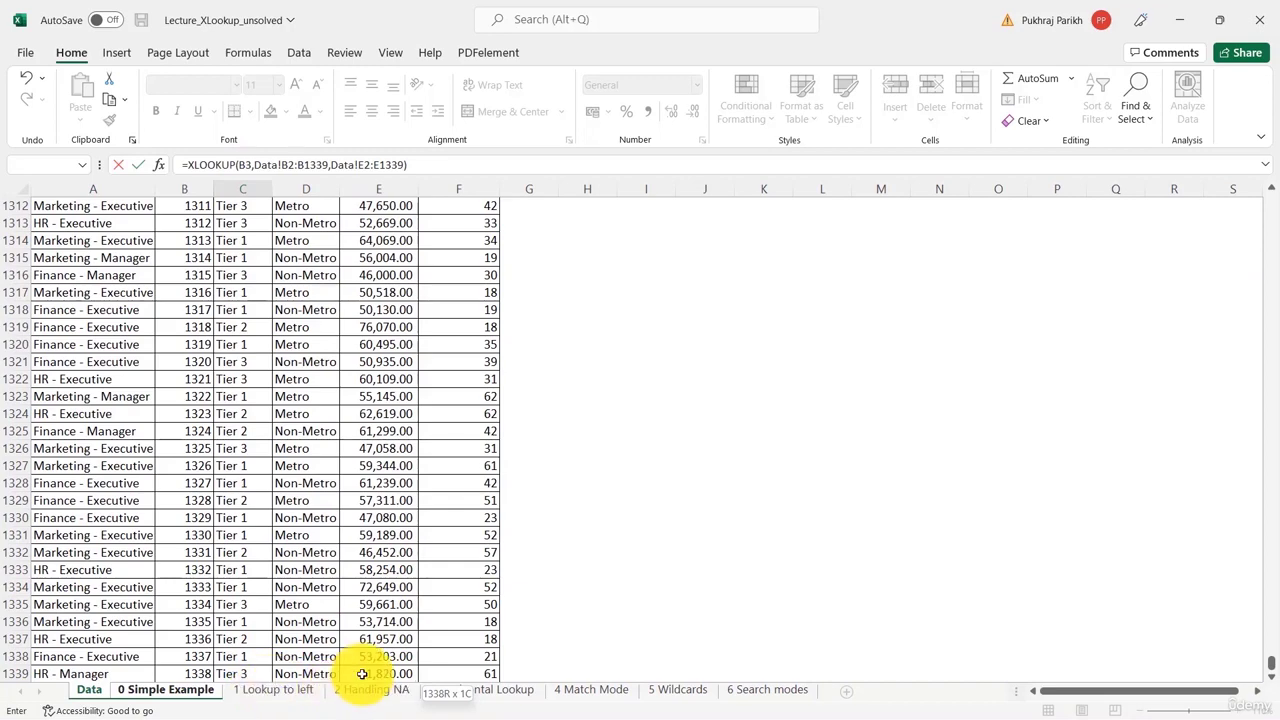
{"action": "key", "text": "Return"}
{"action": "left_click", "coordinate": [133, 242]}
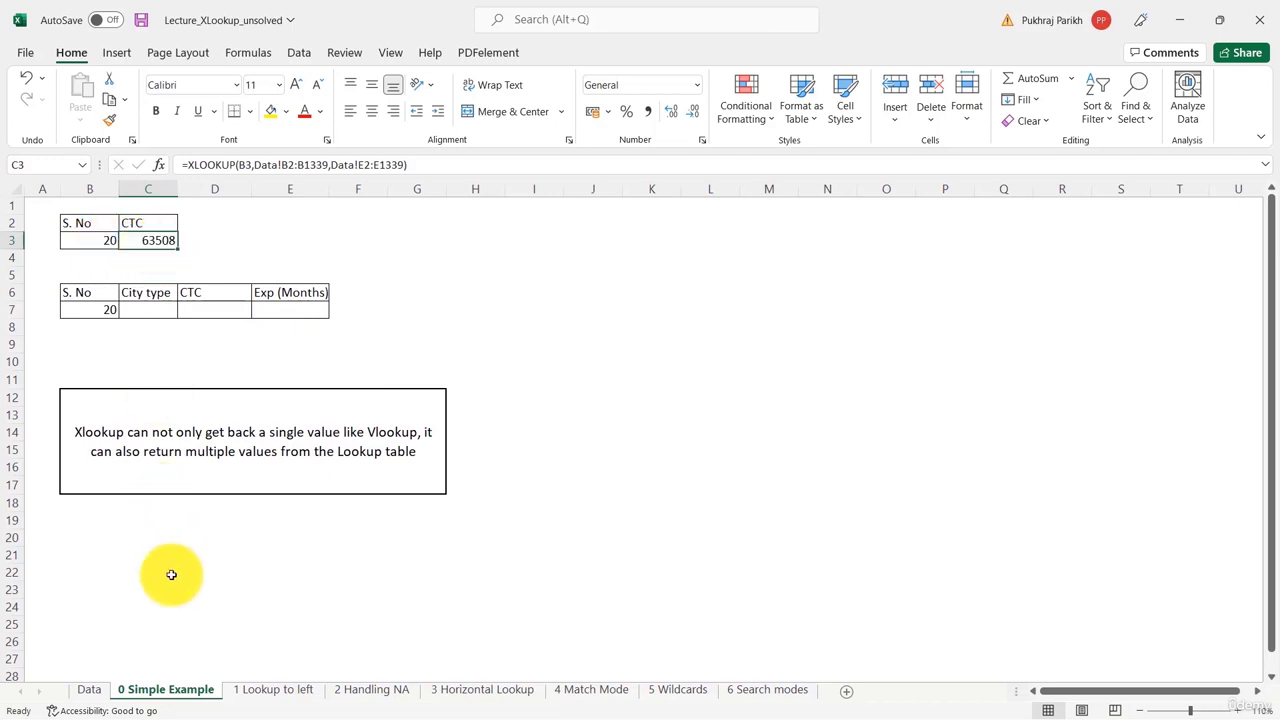
- Check the looked-up CTC against the record with S.No. 20 on the Data sheet
{"action": "left_click", "coordinate": [89, 689]}
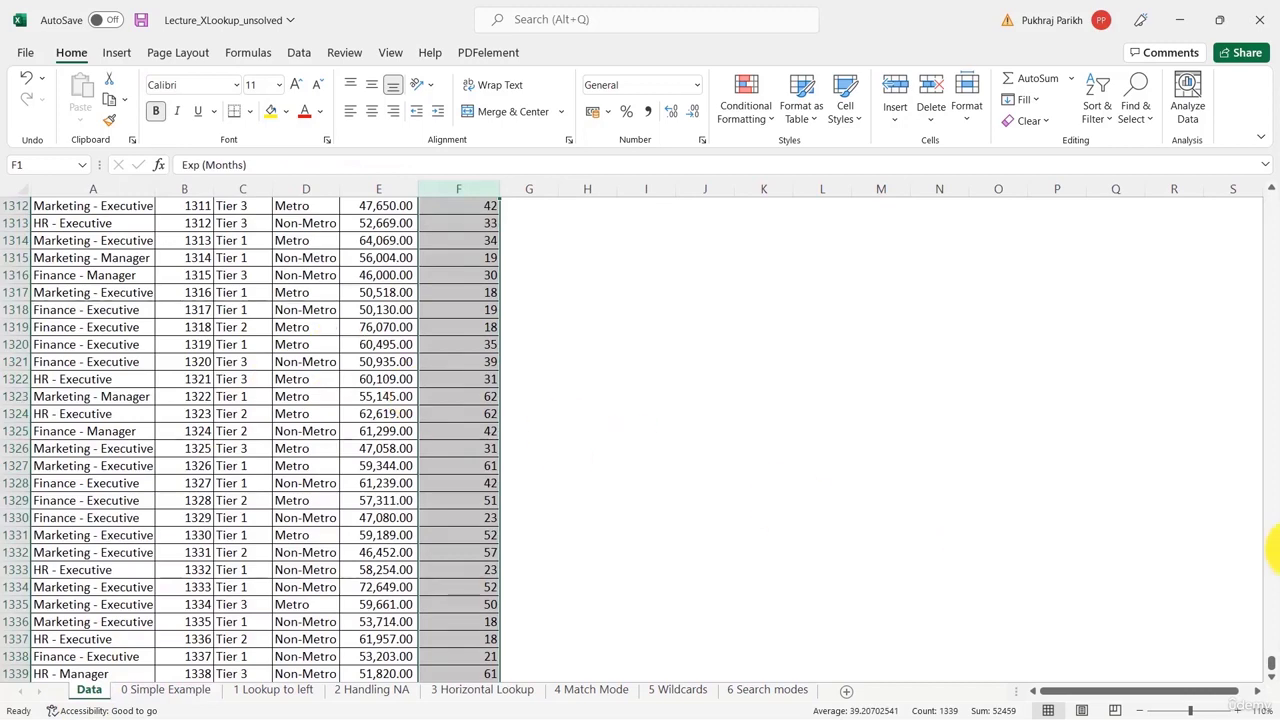
{"action": "key", "text": "ctrl+Home"}
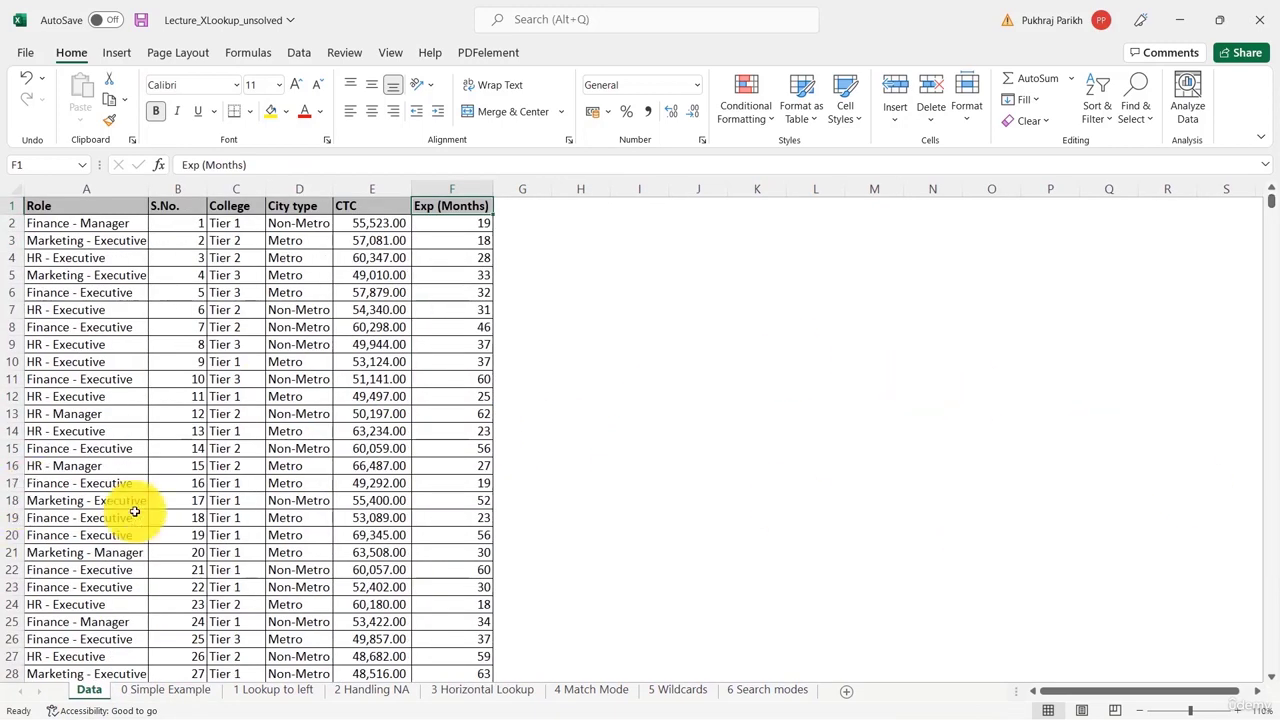
{"action": "left_click", "coordinate": [180, 550]}
{"action": "left_click", "coordinate": [12, 552]}
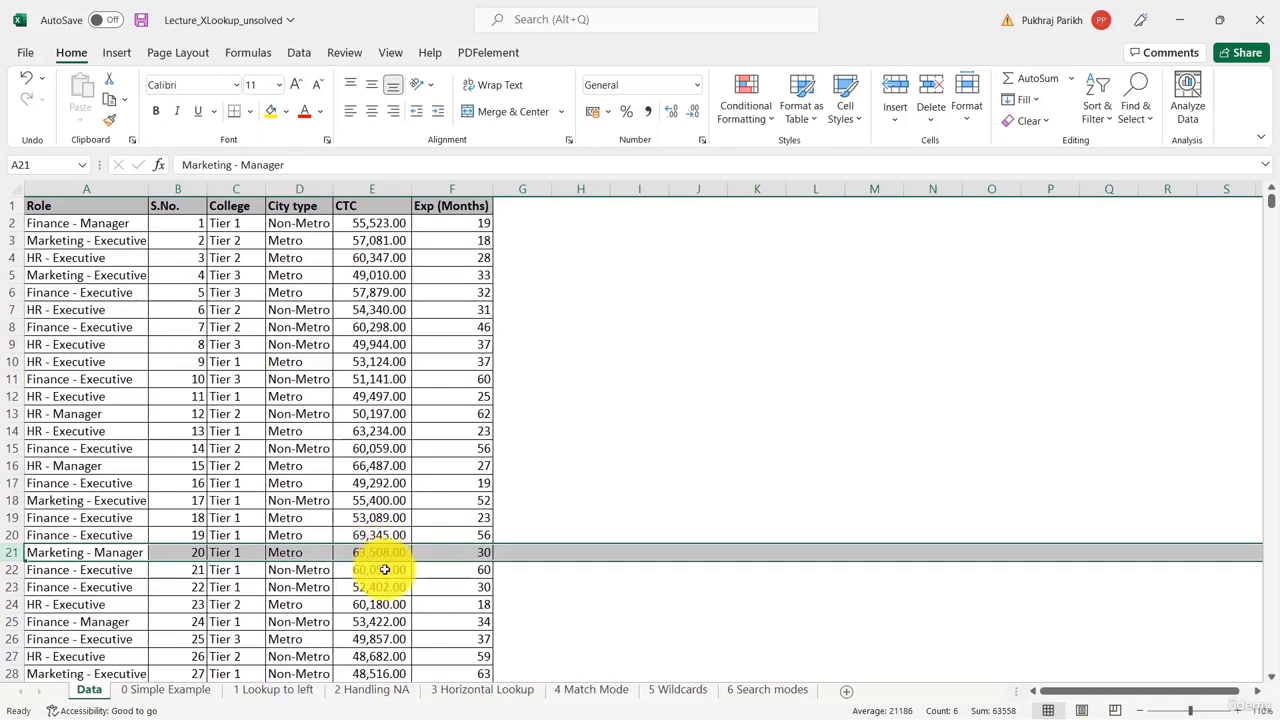
- Change the lookup S. No in cell B3 of the 0 Simple Example sheet to 10 and review C3
{"action": "left_click", "coordinate": [170, 689]}
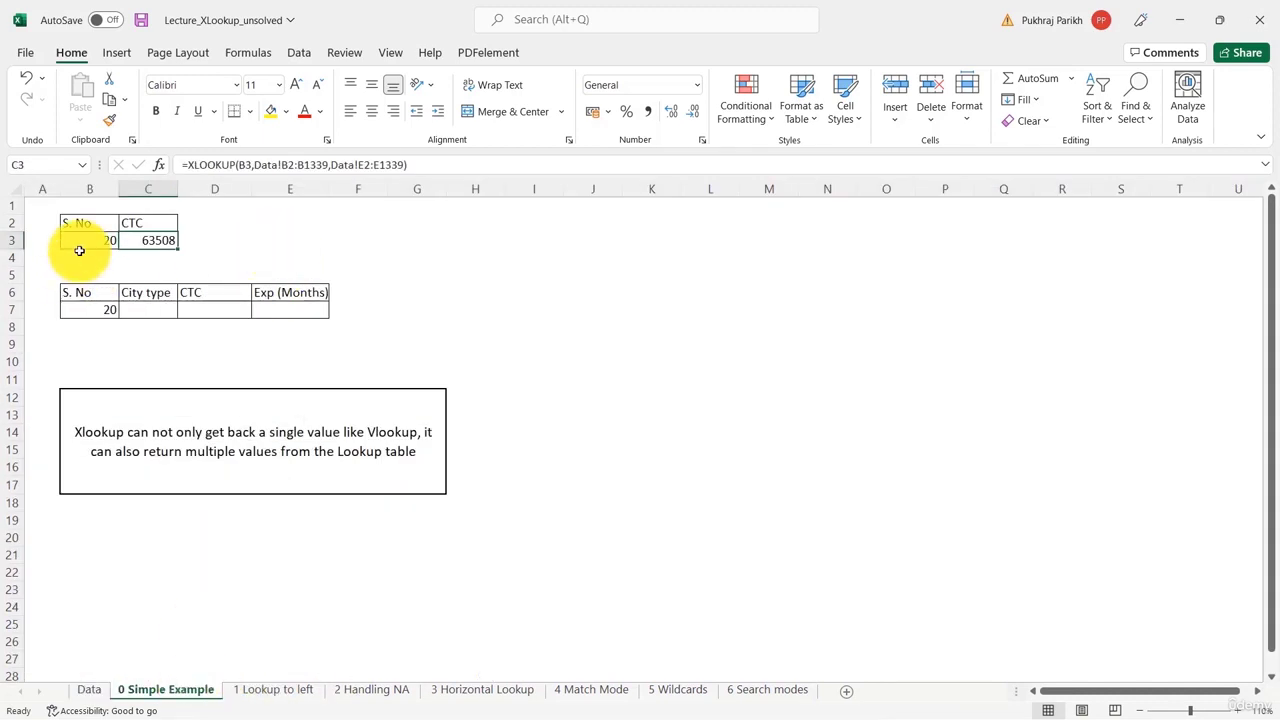
{"action": "left_click", "coordinate": [84, 240]}
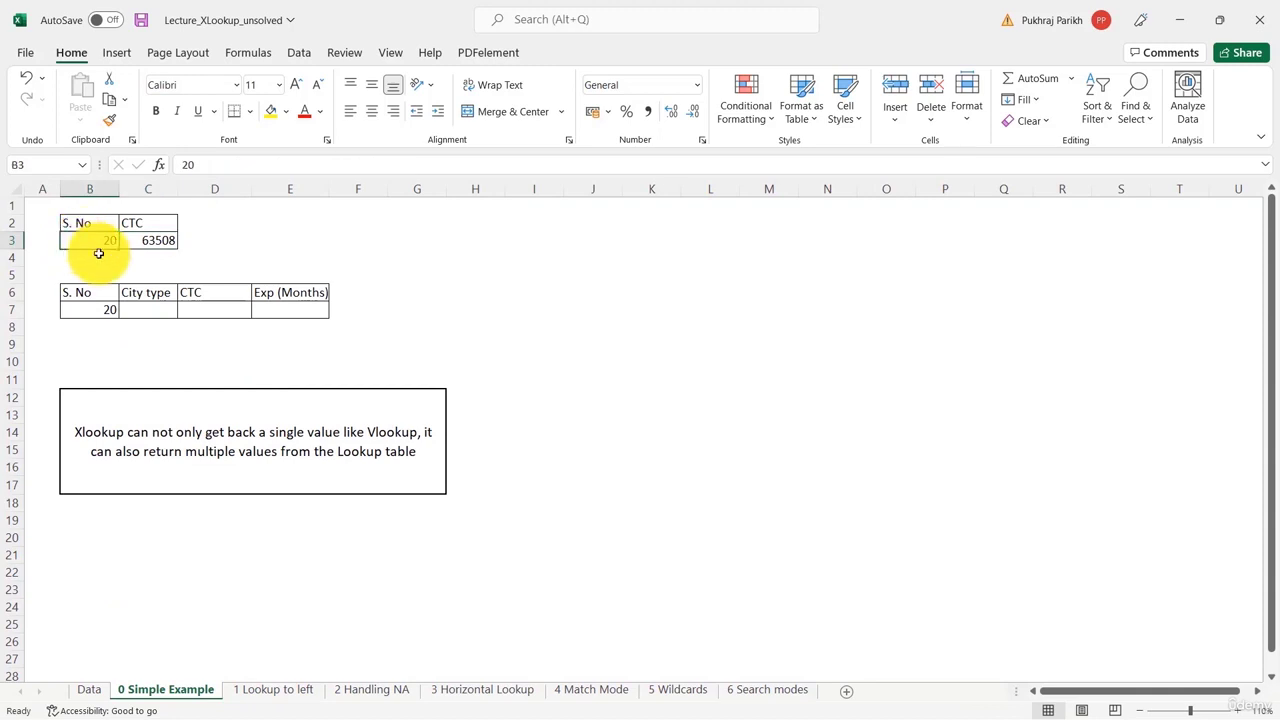
{"action": "type", "text": "10"}
{"action": "left_click", "coordinate": [417, 258]}
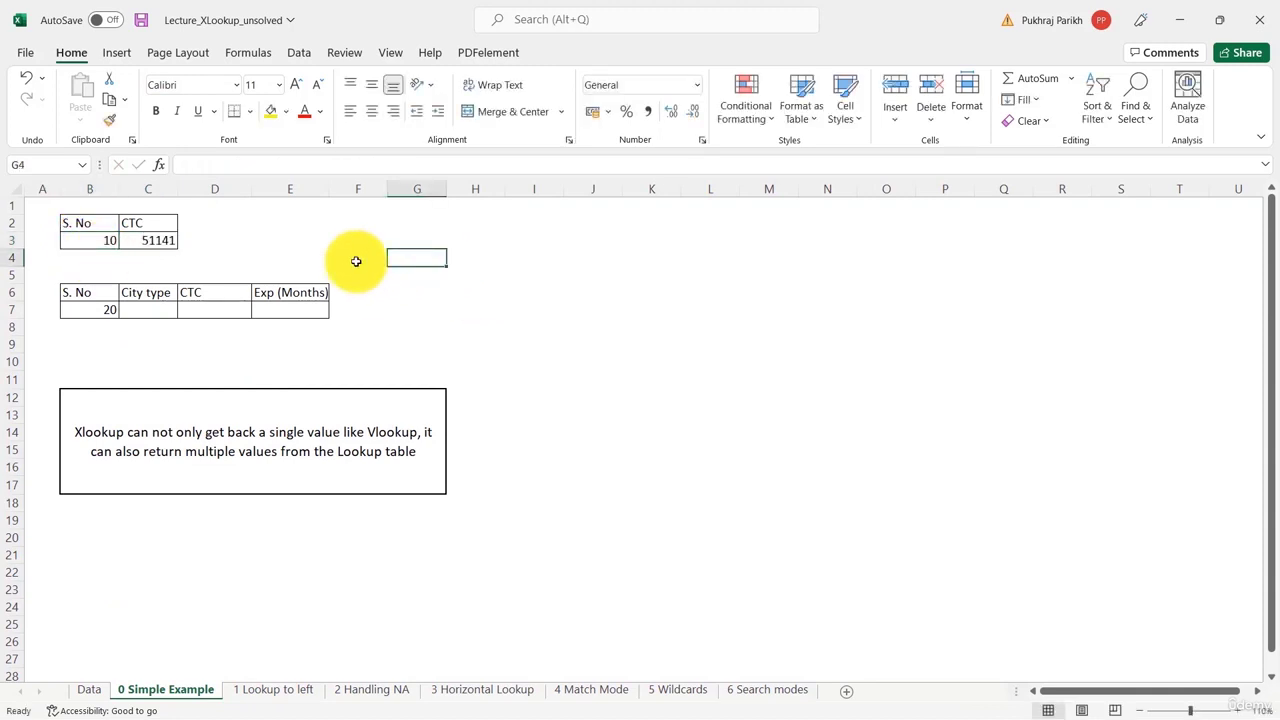
{"action": "left_click", "coordinate": [137, 240]}
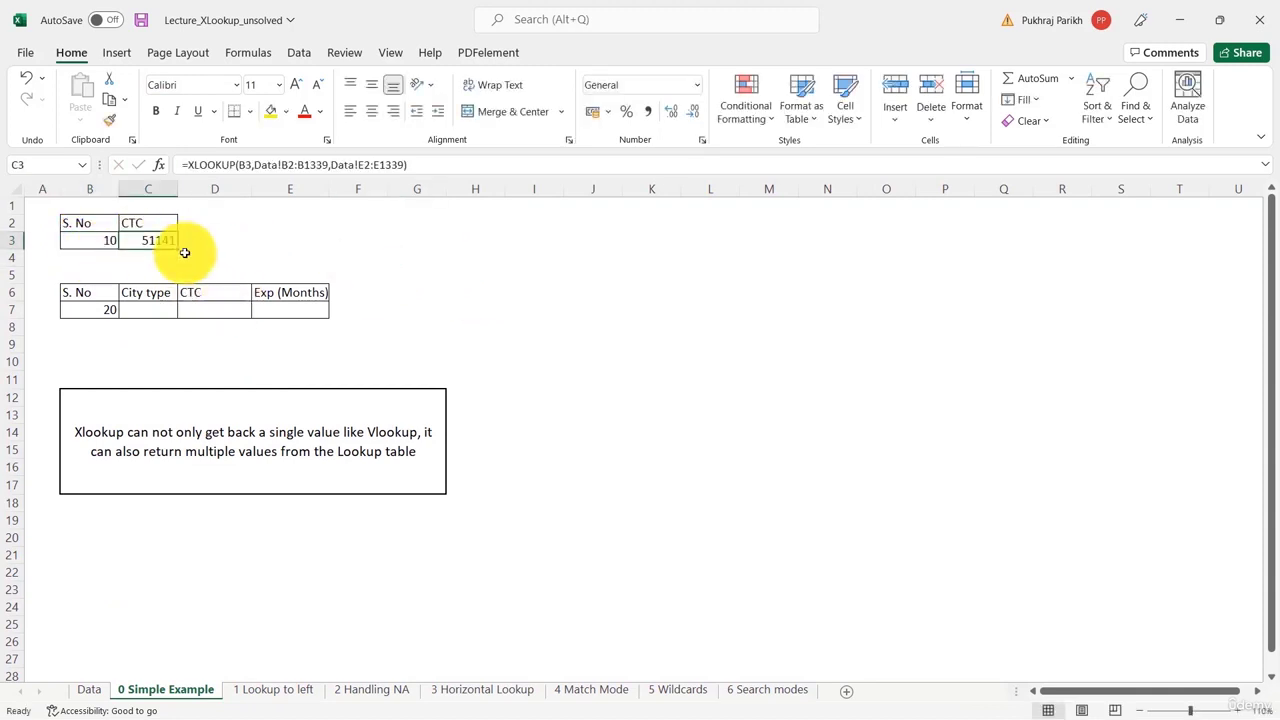
- Compare the looked-up CTC with the S.No. 10 record on the Data sheet, then return to the 0 Simple Example sheet
{"action": "left_click", "coordinate": [89, 689]}
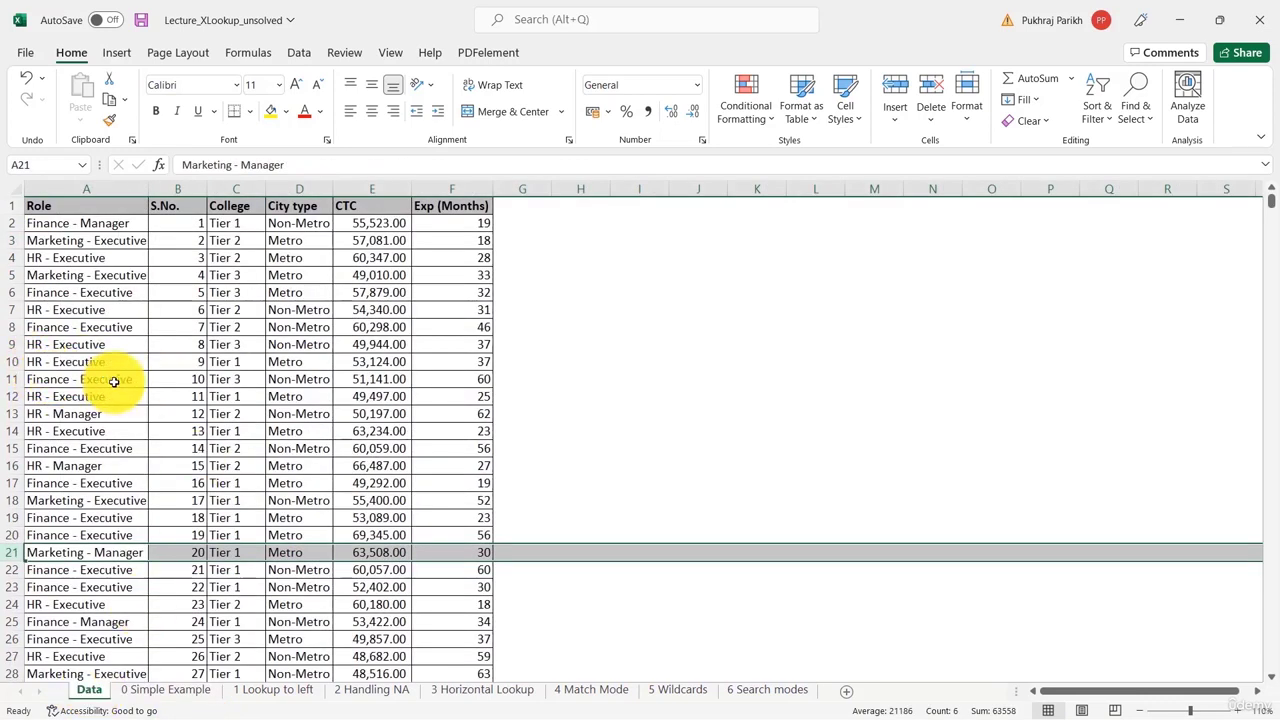
{"action": "left_click", "coordinate": [14, 379]}
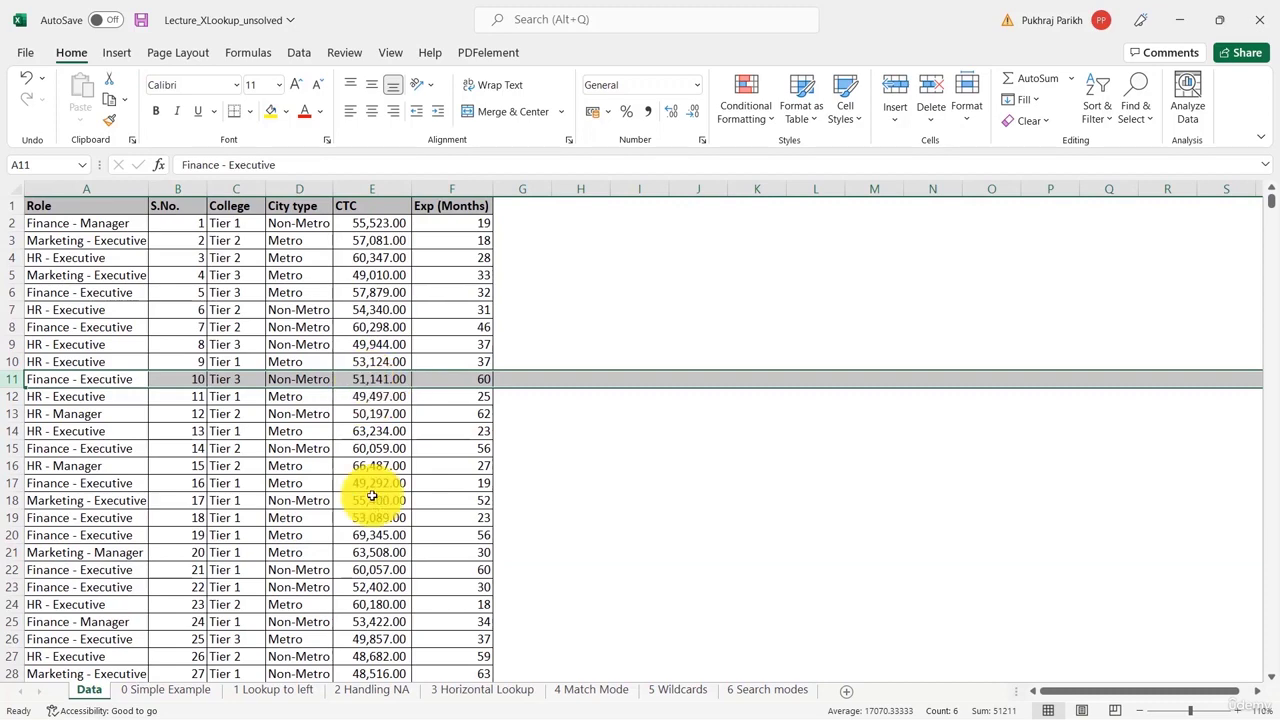
{"action": "left_click", "coordinate": [168, 690]}
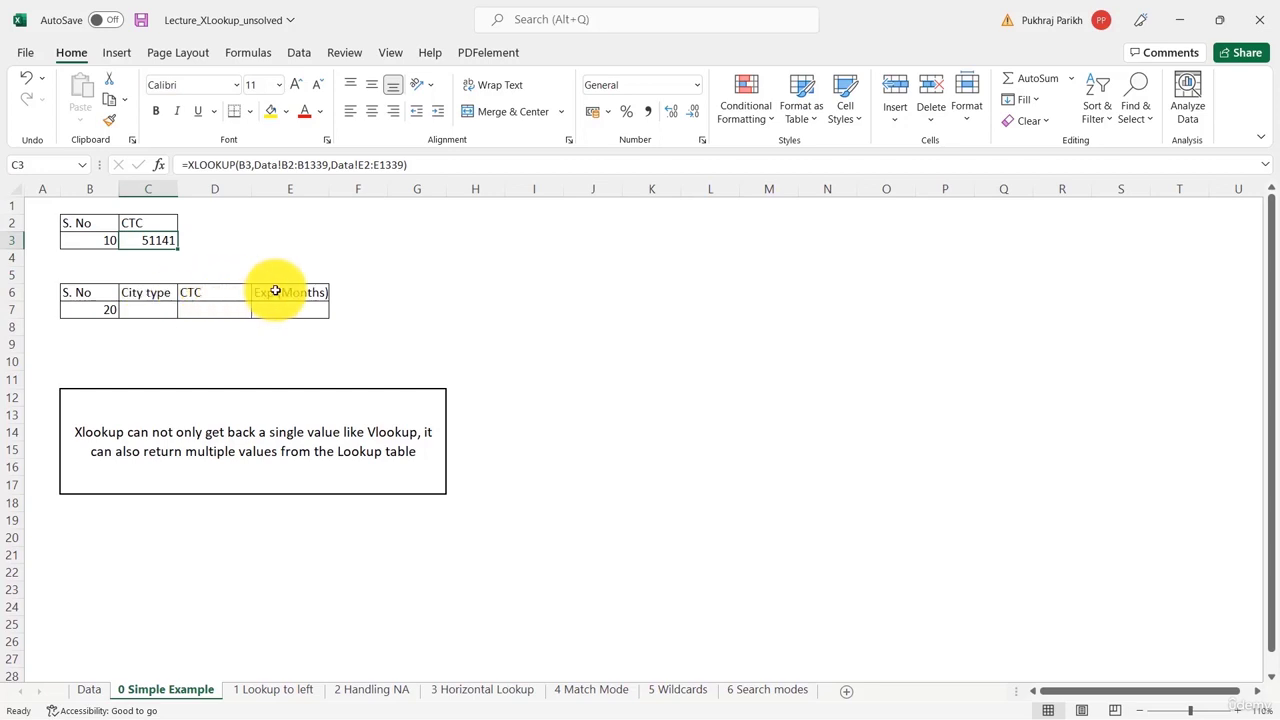
- Review the adjacent City type, CTC and Exp (Months) columns on the Data sheet
{"action": "left_click", "coordinate": [88, 690]}
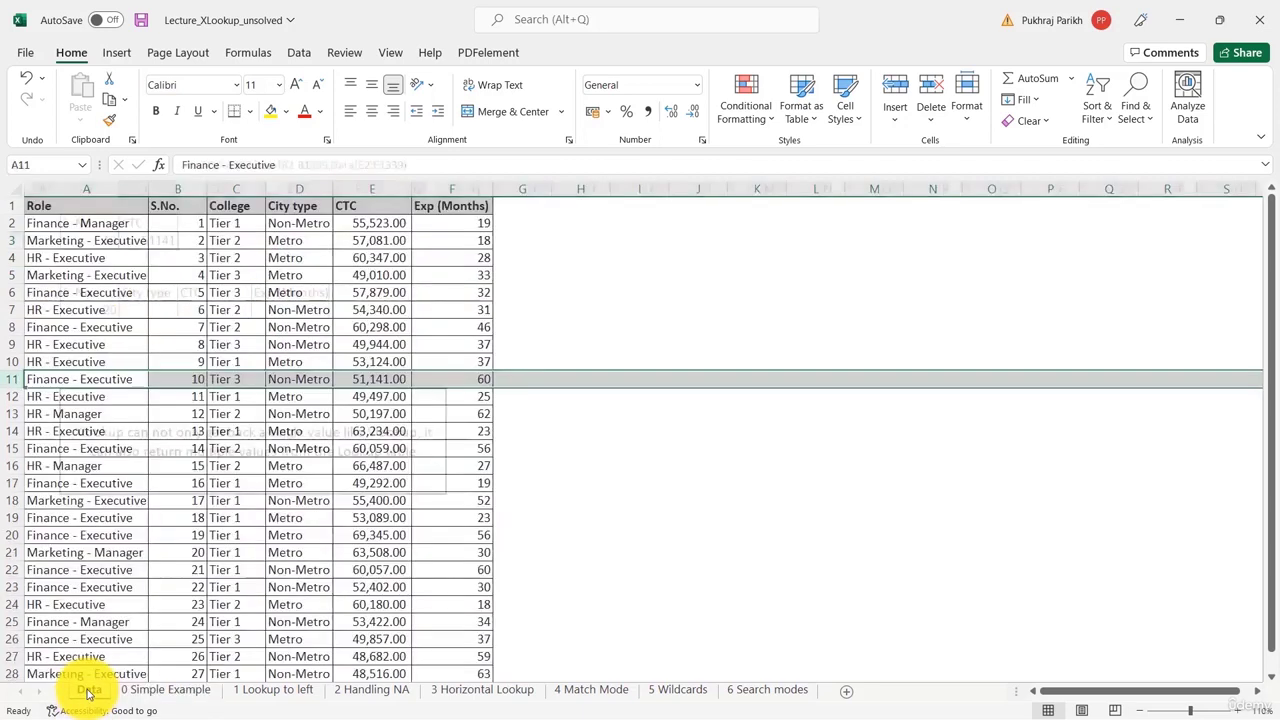
{"action": "left_click_drag", "start_coordinate": [280, 206], "coordinate": [455, 206]}
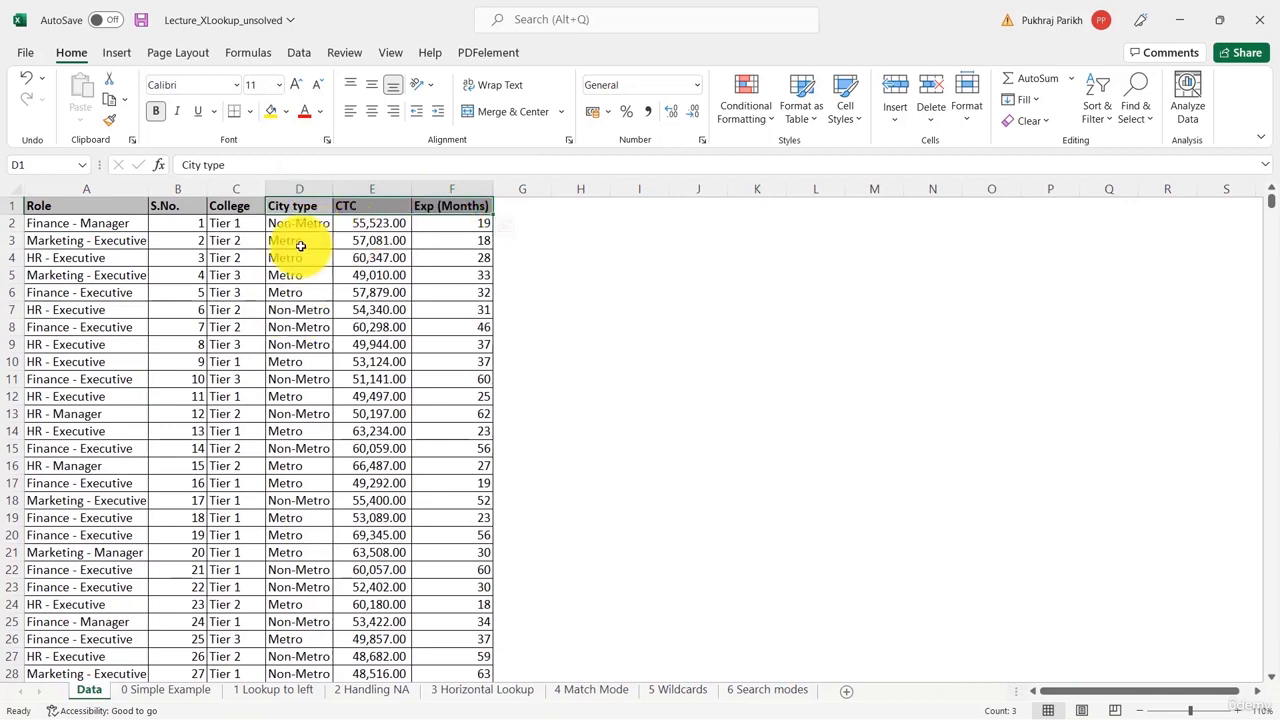
{"action": "left_click", "coordinate": [386, 208]}
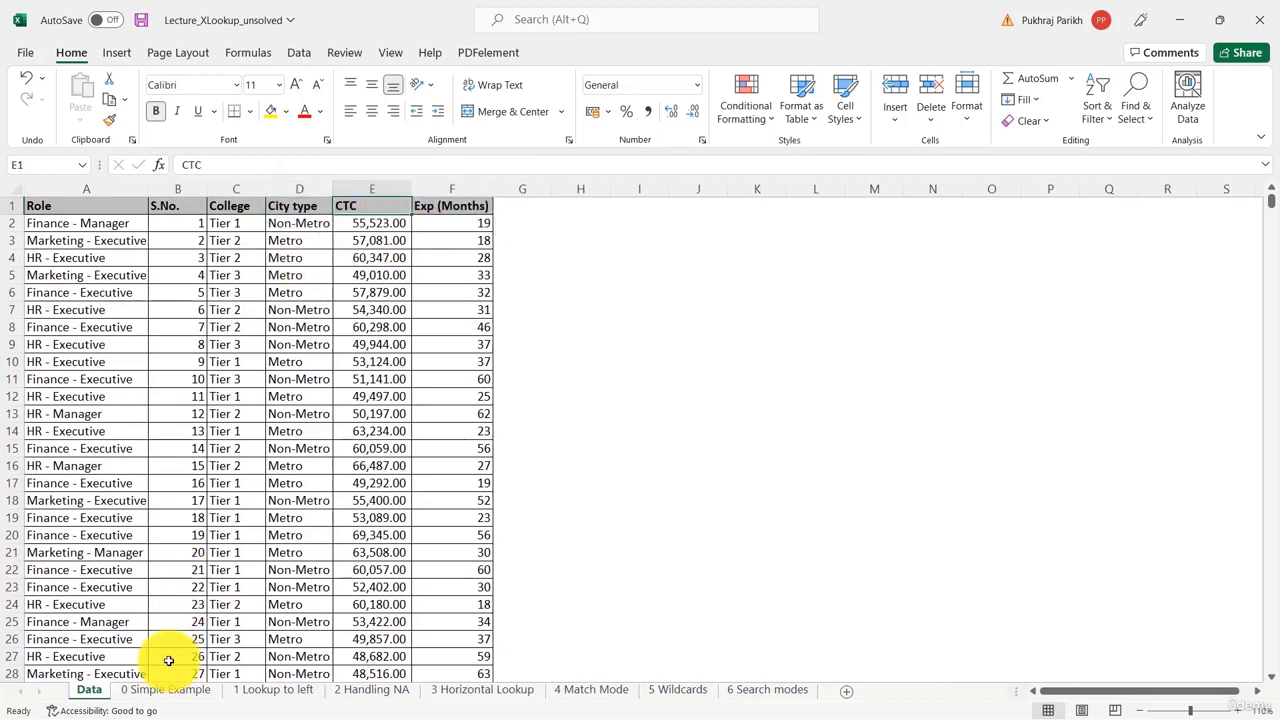
- Start an XLOOKUP formula in C7 of the 0 Simple Example sheet with lookup value B7 and lookup array Data!B2:B1339
{"action": "left_click", "coordinate": [164, 692]}
{"action": "left_click", "coordinate": [152, 309]}
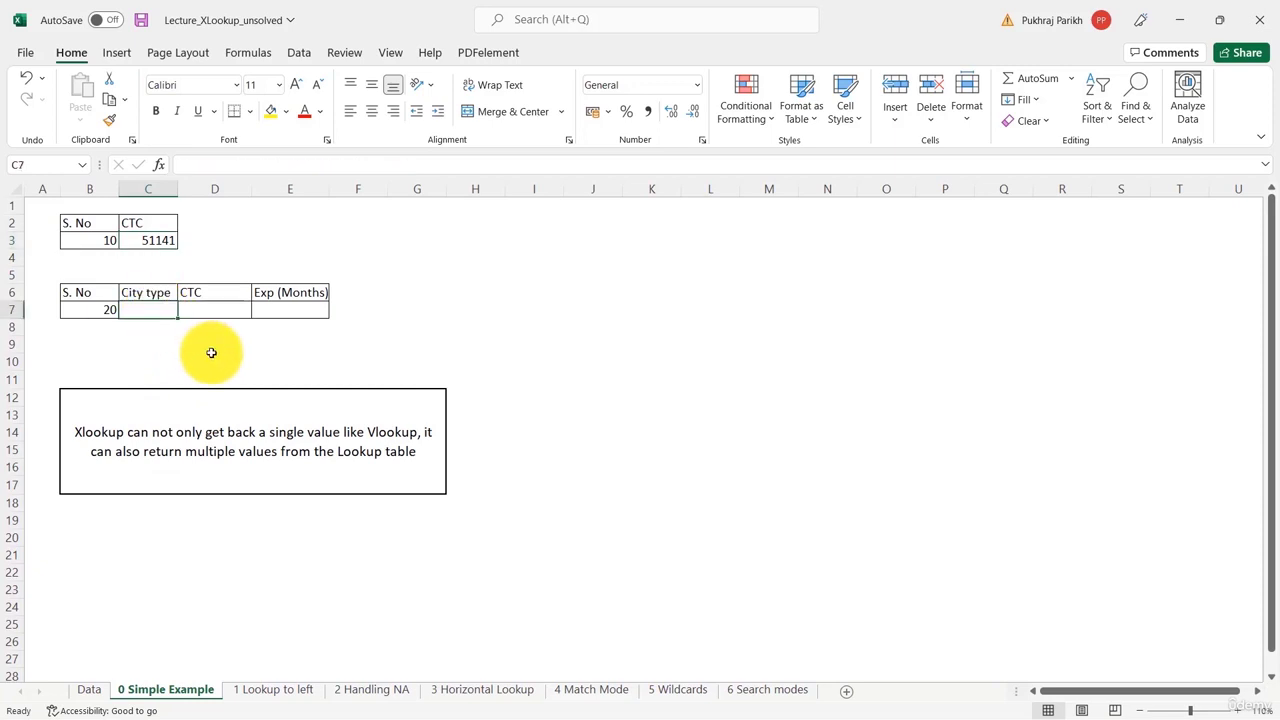
{"action": "type", "text": "=xl"}
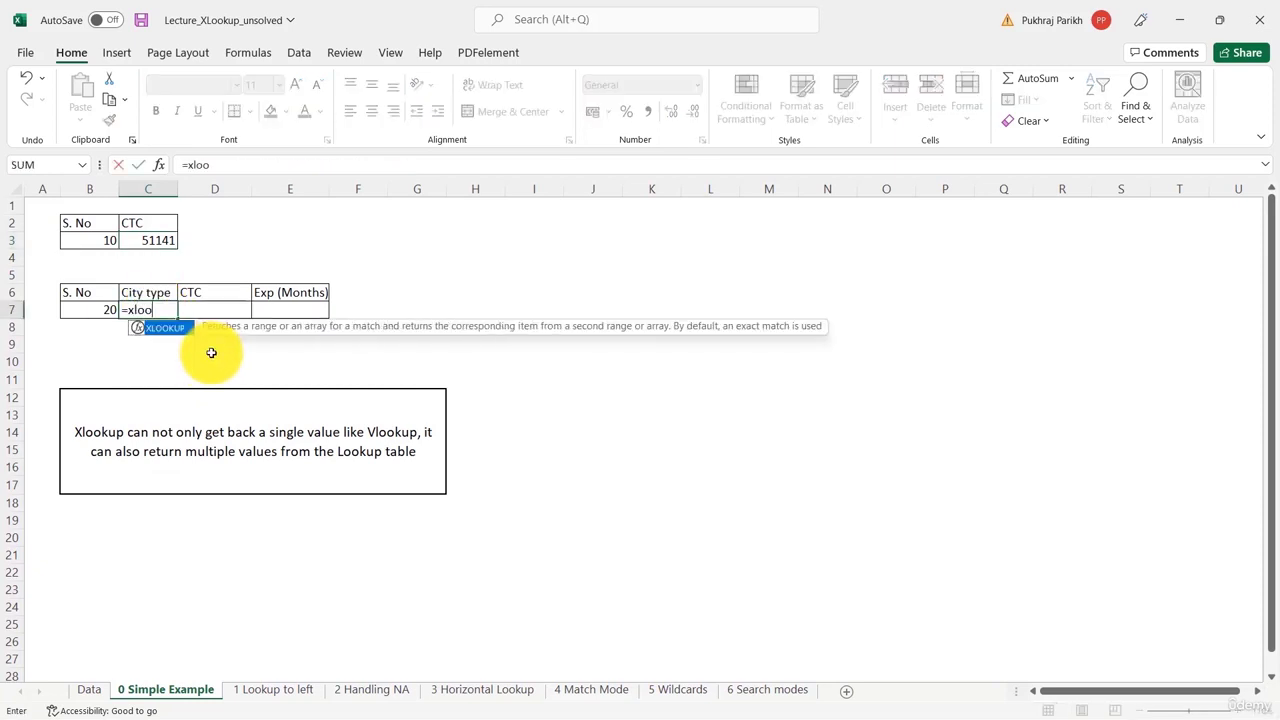
{"action": "type", "text": "oo"}
{"action": "key", "text": "Tab"}
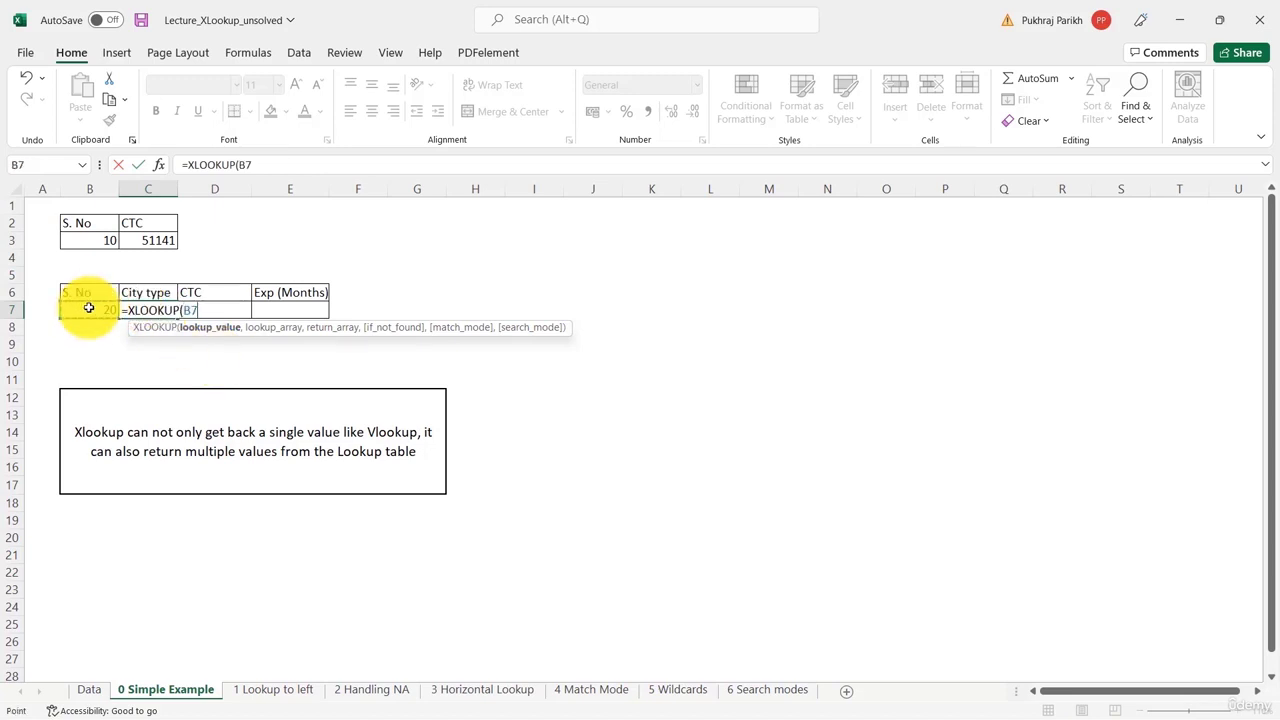
{"action": "type", "text": ","}
{"action": "left_click", "coordinate": [89, 689]}
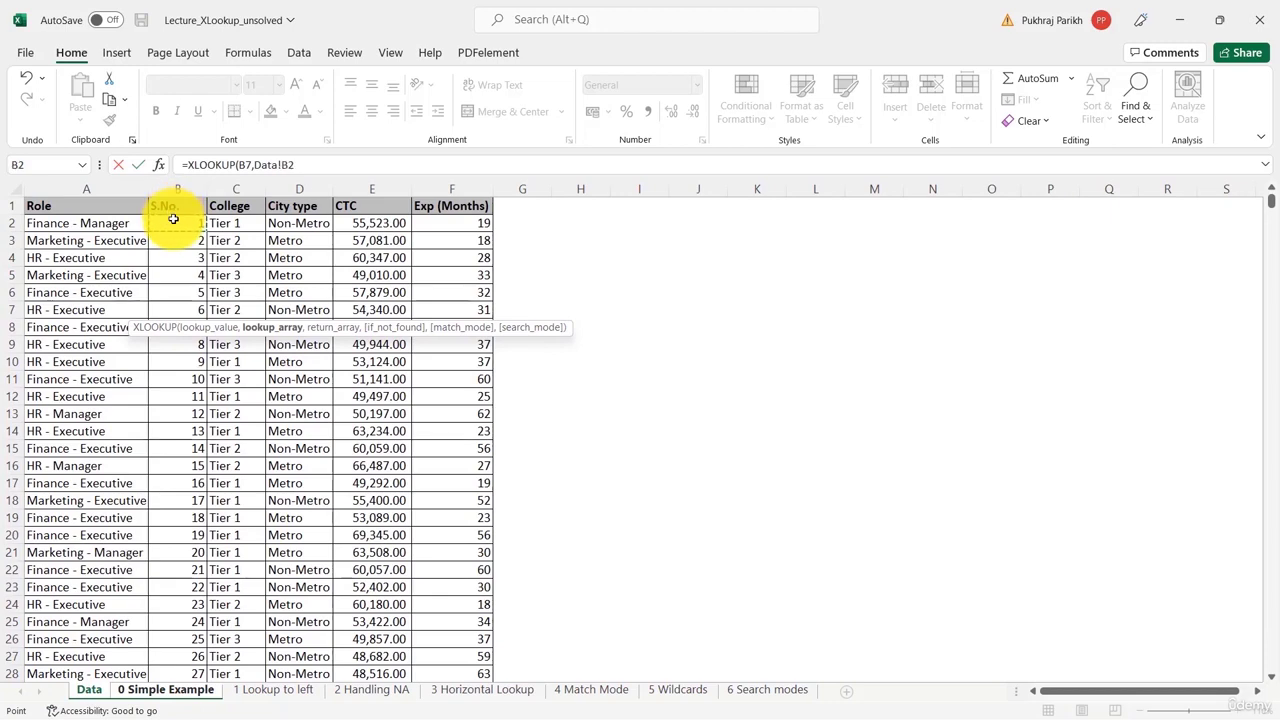
{"action": "key", "text": "ctrl+shift+Down"}
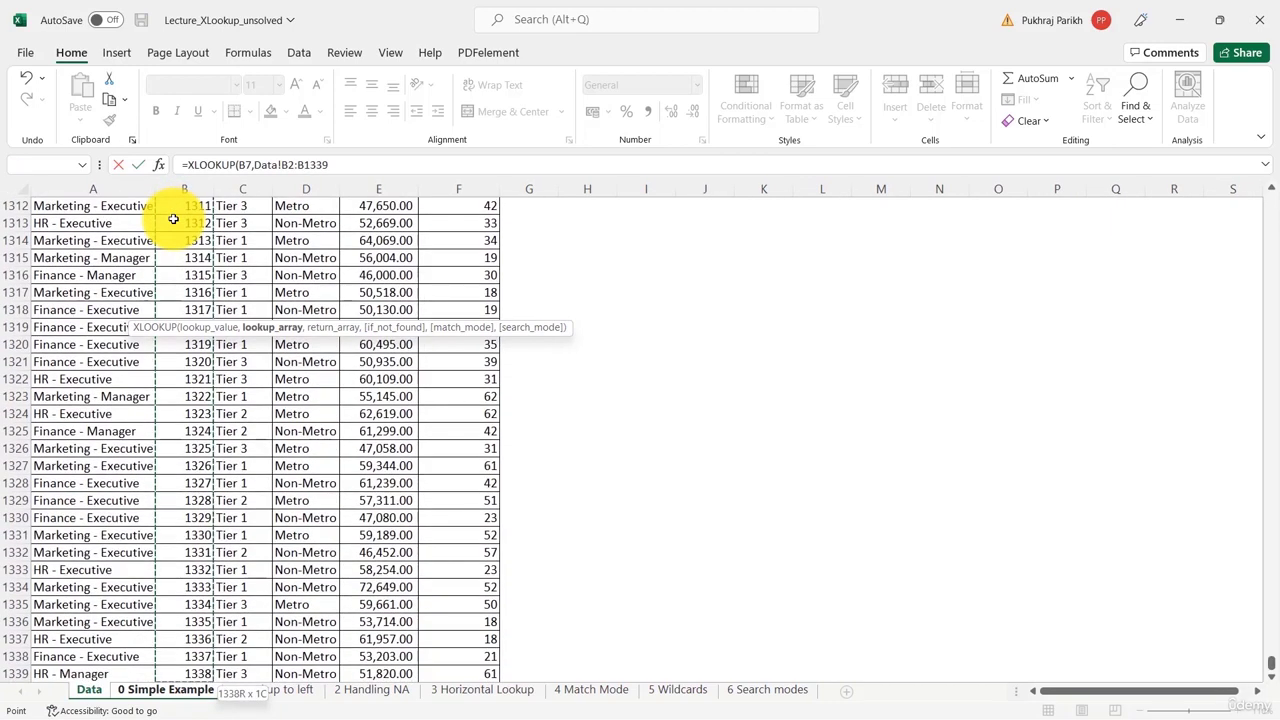
{"action": "type", "text": ","}
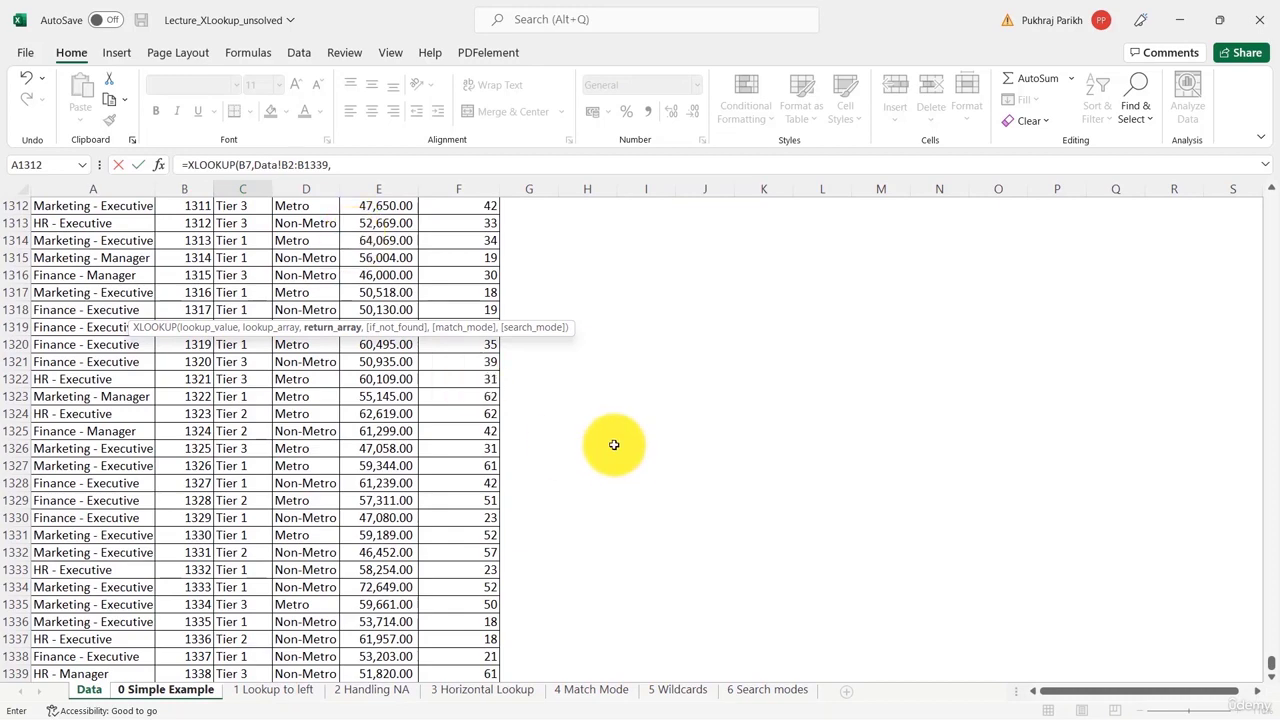
- Set the return array to the City type, CTC and Exp values in Data!D2:F1339 and complete the XLOOKUP formula
{"action": "scroll", "coordinate": [614, 443], "scroll_direction": "up", "scroll_amount": 20}
{"action": "left_click_drag", "start_coordinate": [1262, 628], "coordinate": [1264, 120]}
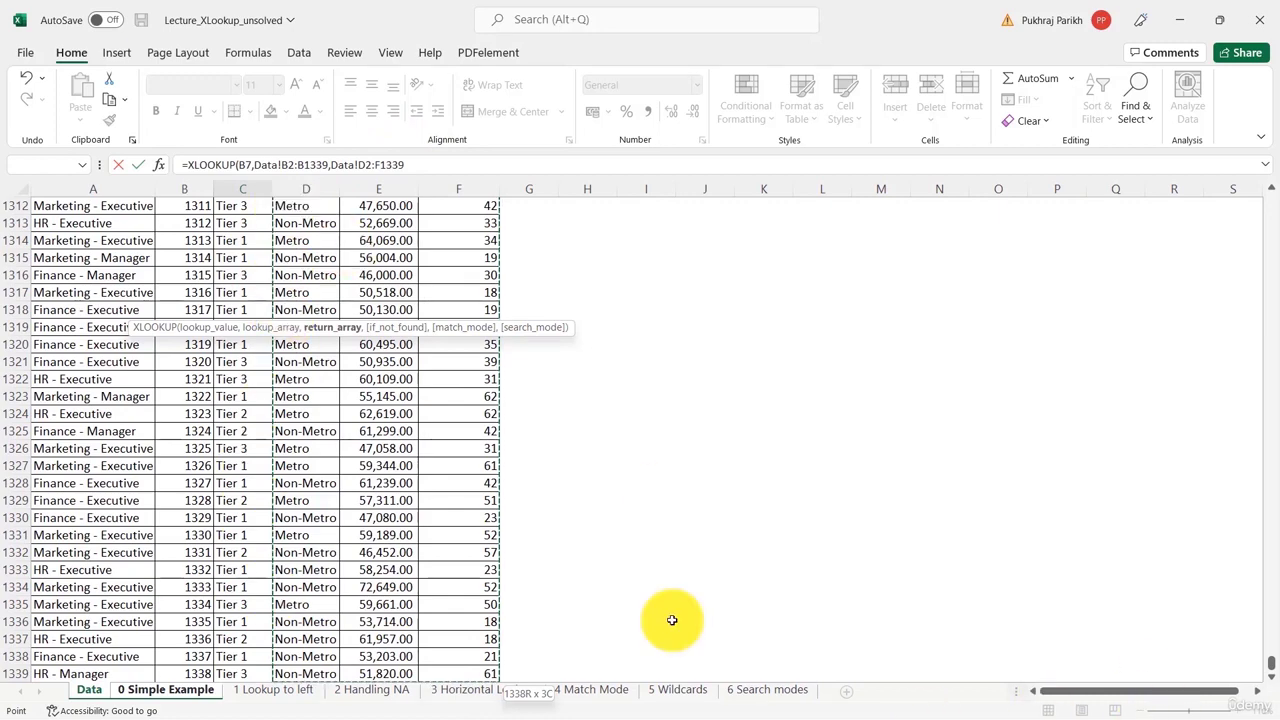
{"action": "type", "text": ")"}
{"action": "key", "text": "Return"}
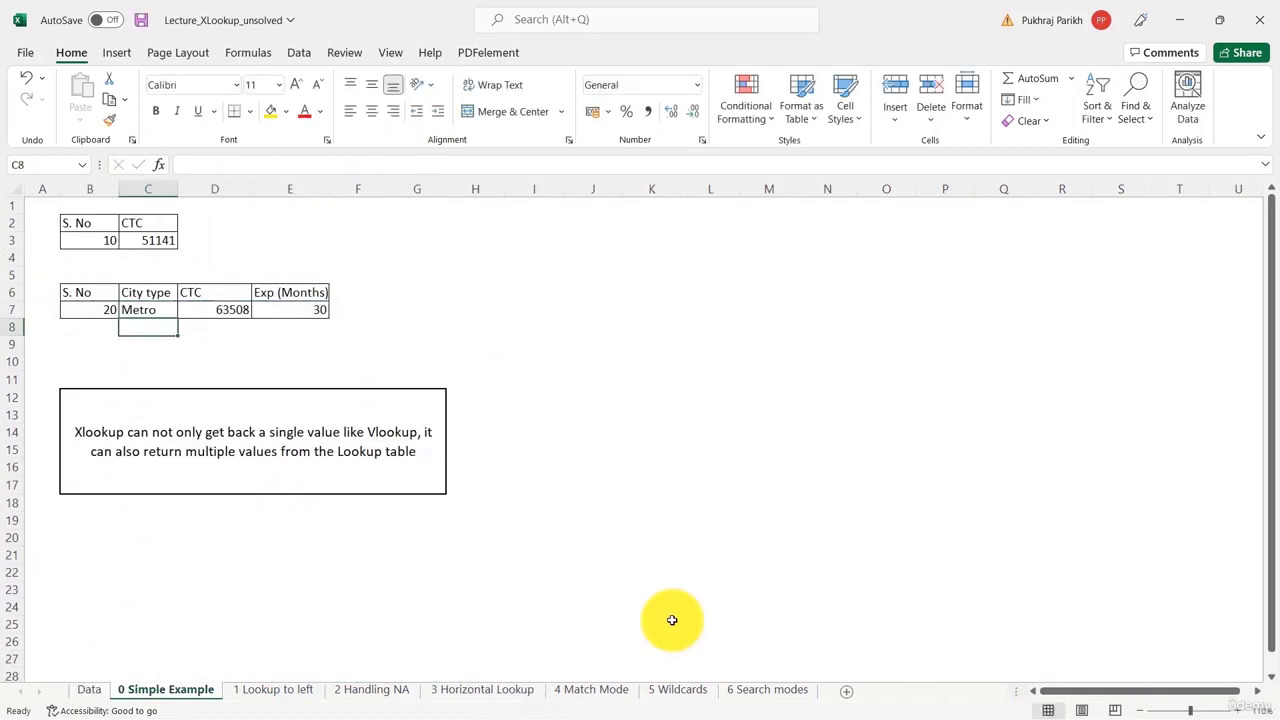
- Compare the three looked-up values with the S.No. 20 record on the Data sheet and return to the 0 Simple Example sheet
{"action": "left_click", "coordinate": [66, 306]}
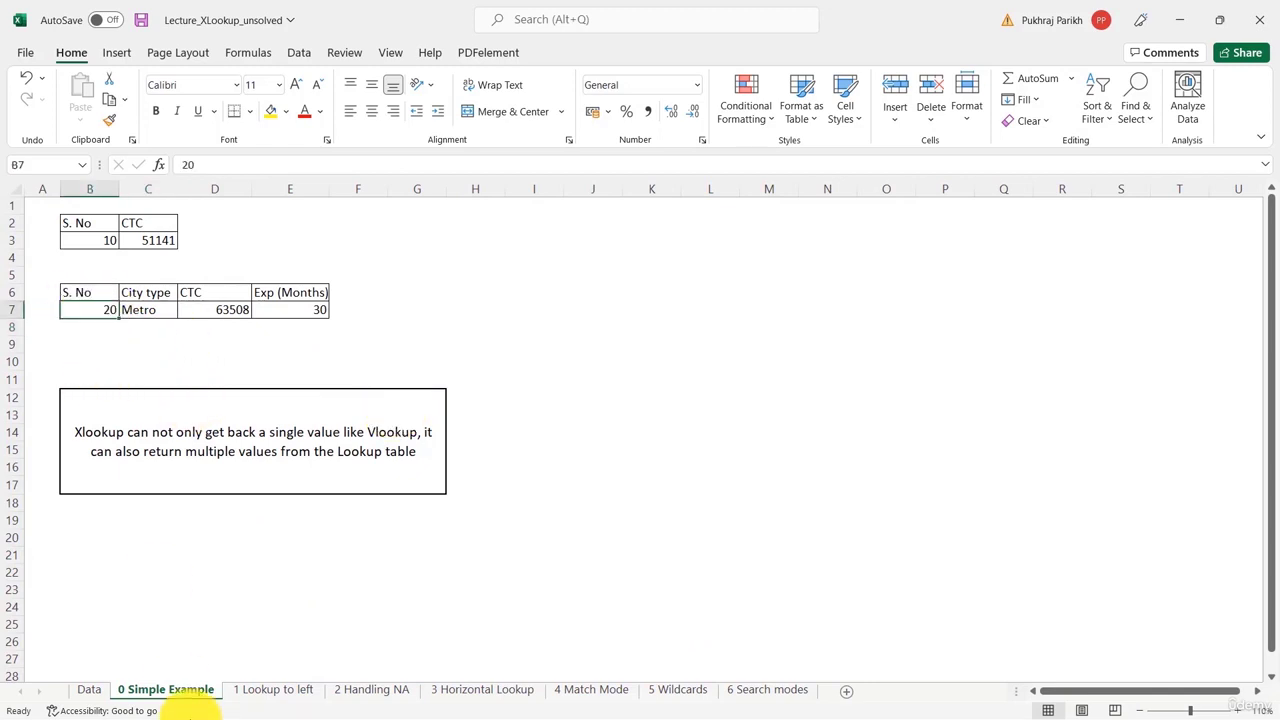
{"action": "left_click", "coordinate": [87, 689]}
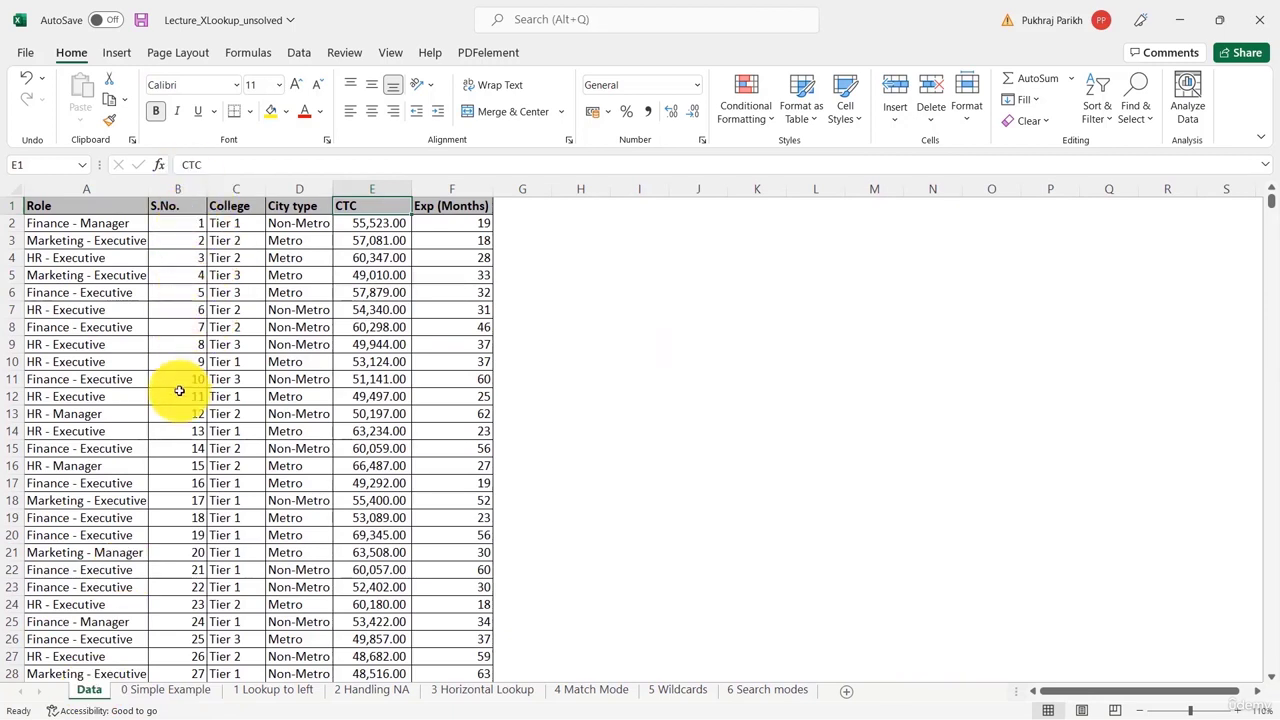
{"action": "left_click", "coordinate": [178, 556]}
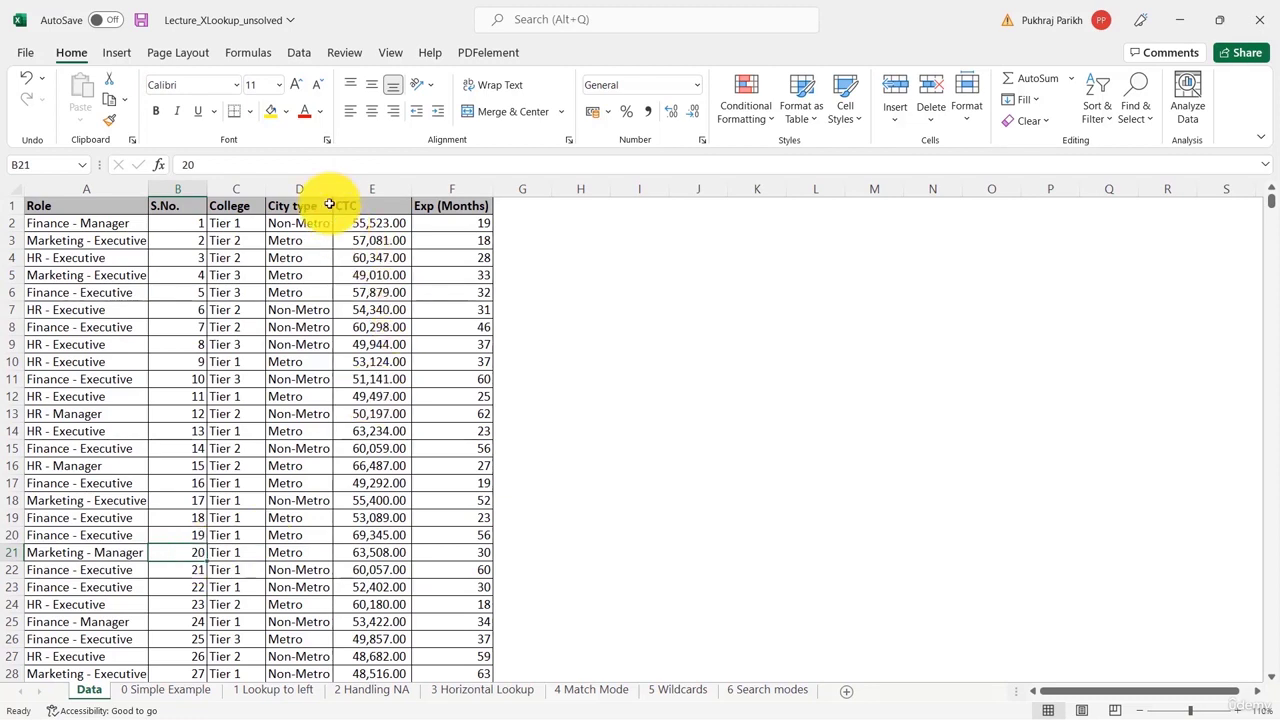
{"action": "left_click", "coordinate": [276, 550]}
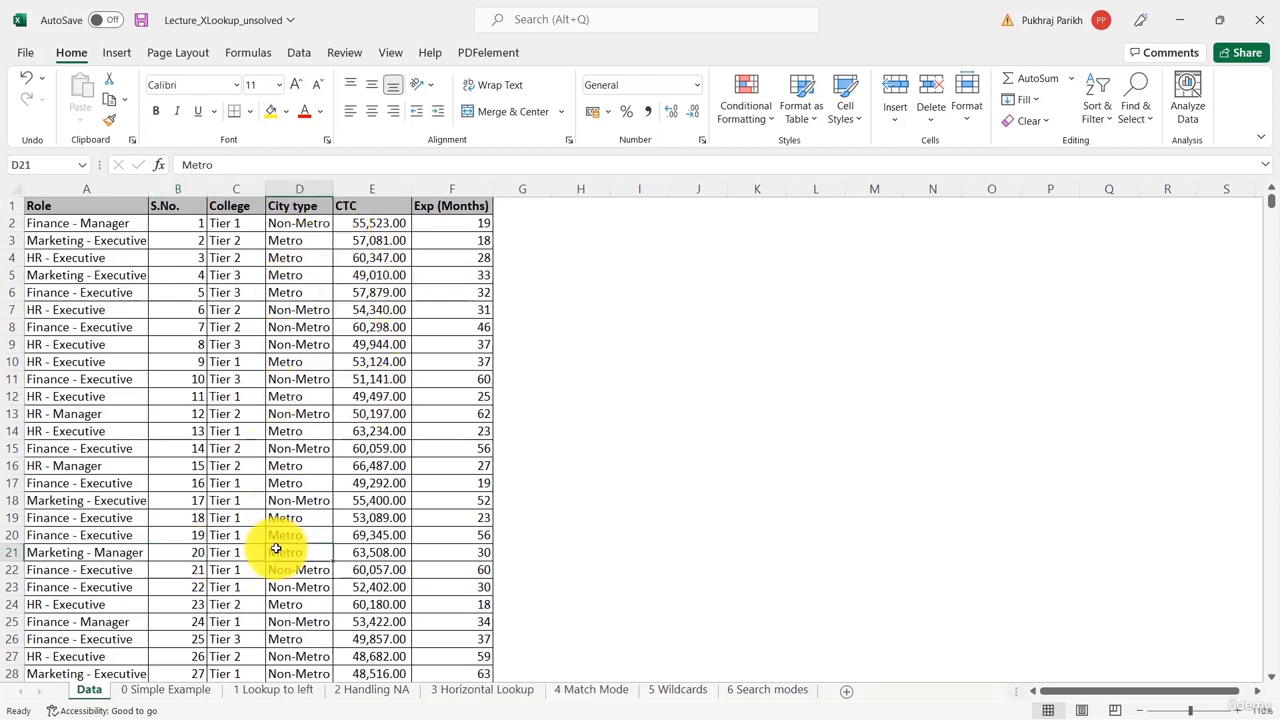
{"action": "left_click_drag", "start_coordinate": [276, 550], "coordinate": [393, 550]}
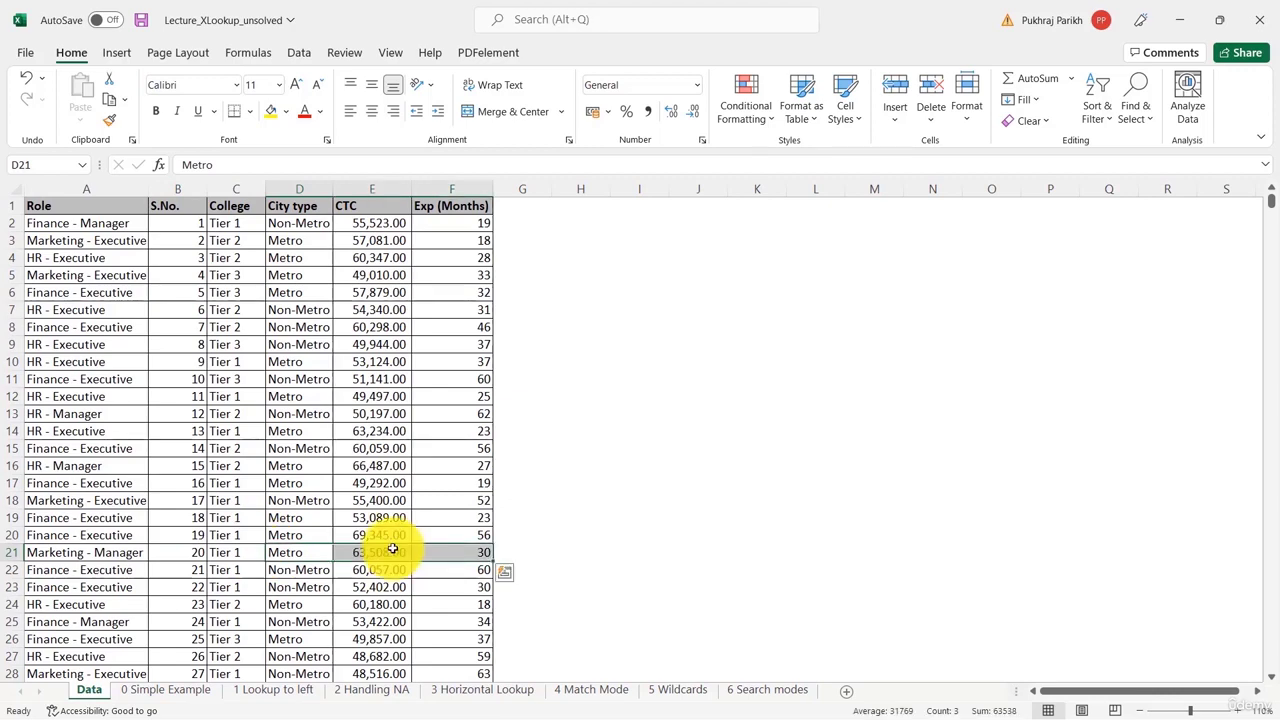
{"action": "left_click", "coordinate": [140, 690]}
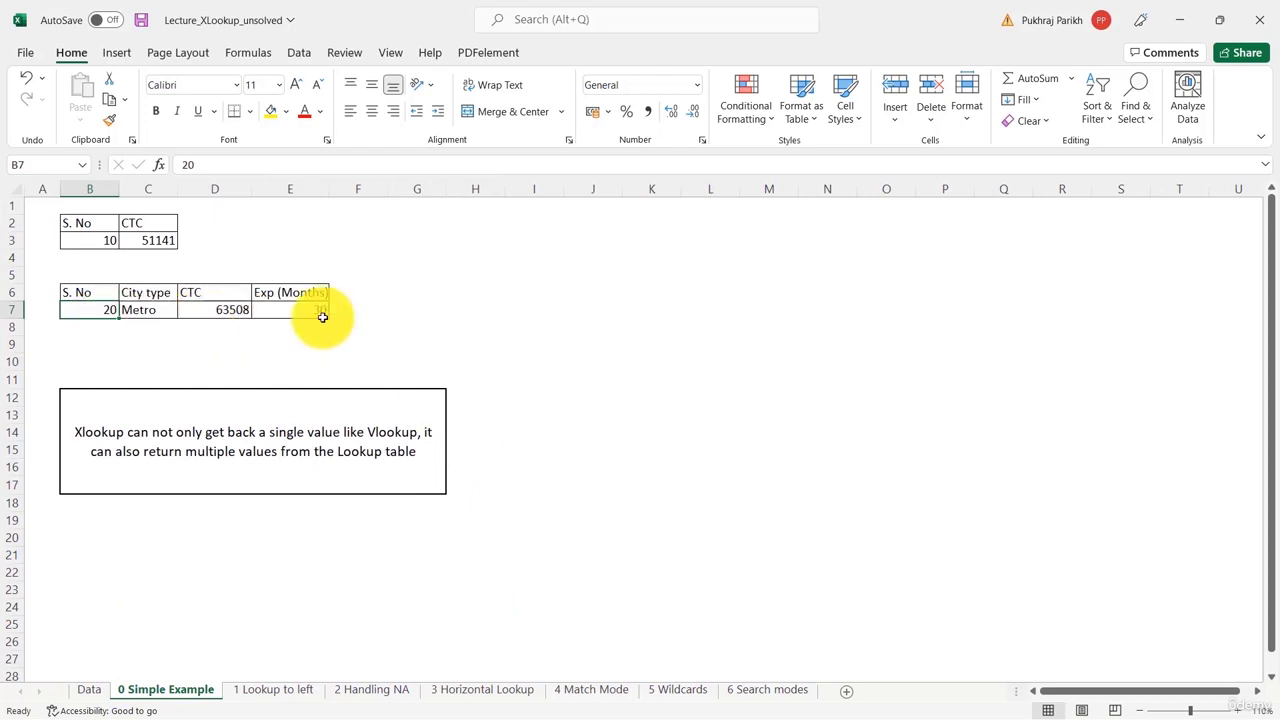
- Change the lookup S. No in cell B7 to 15 and review the XLOOKUP formula in C7
{"action": "type", "text": "15"}
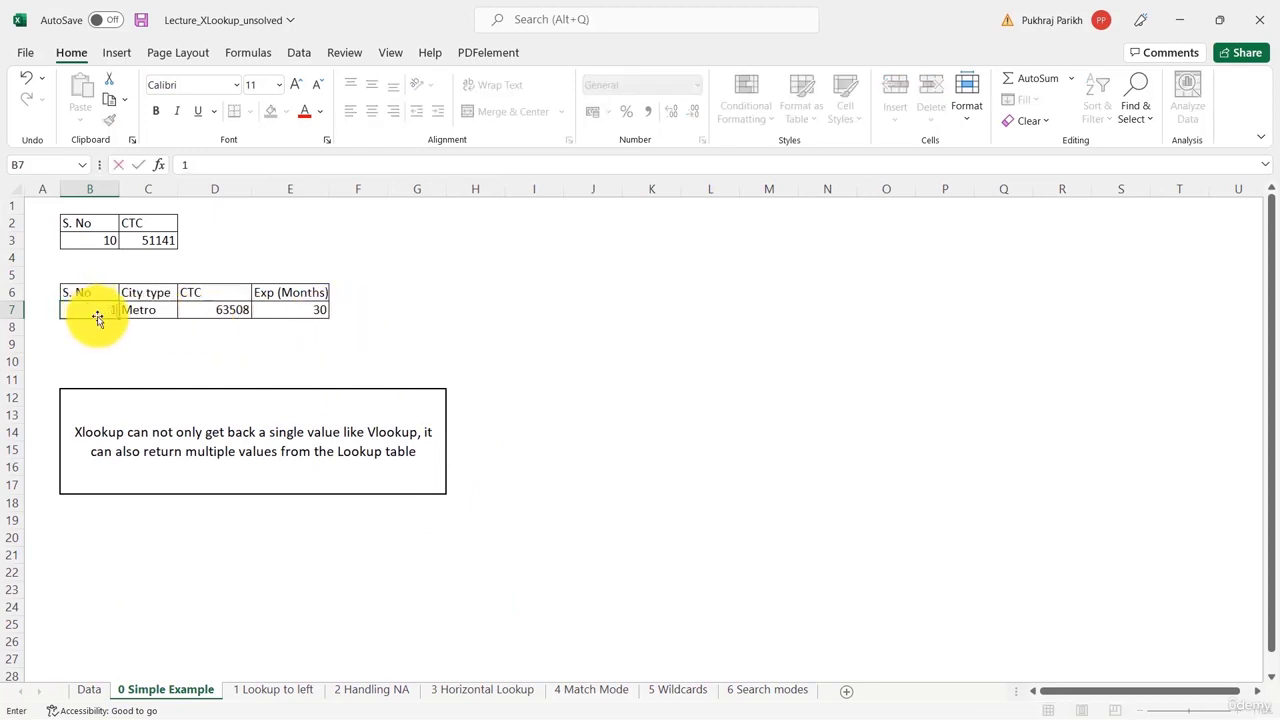
{"action": "left_click", "coordinate": [214, 362]}
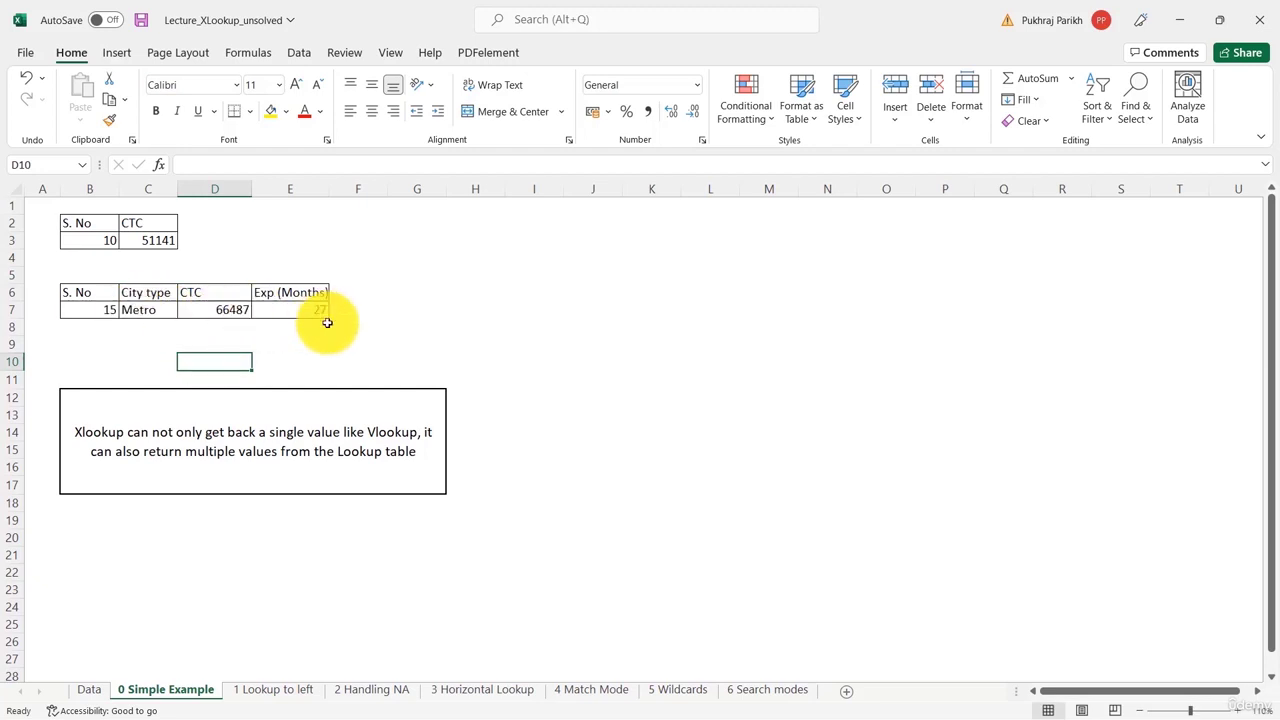
{"action": "left_click", "coordinate": [155, 310]}
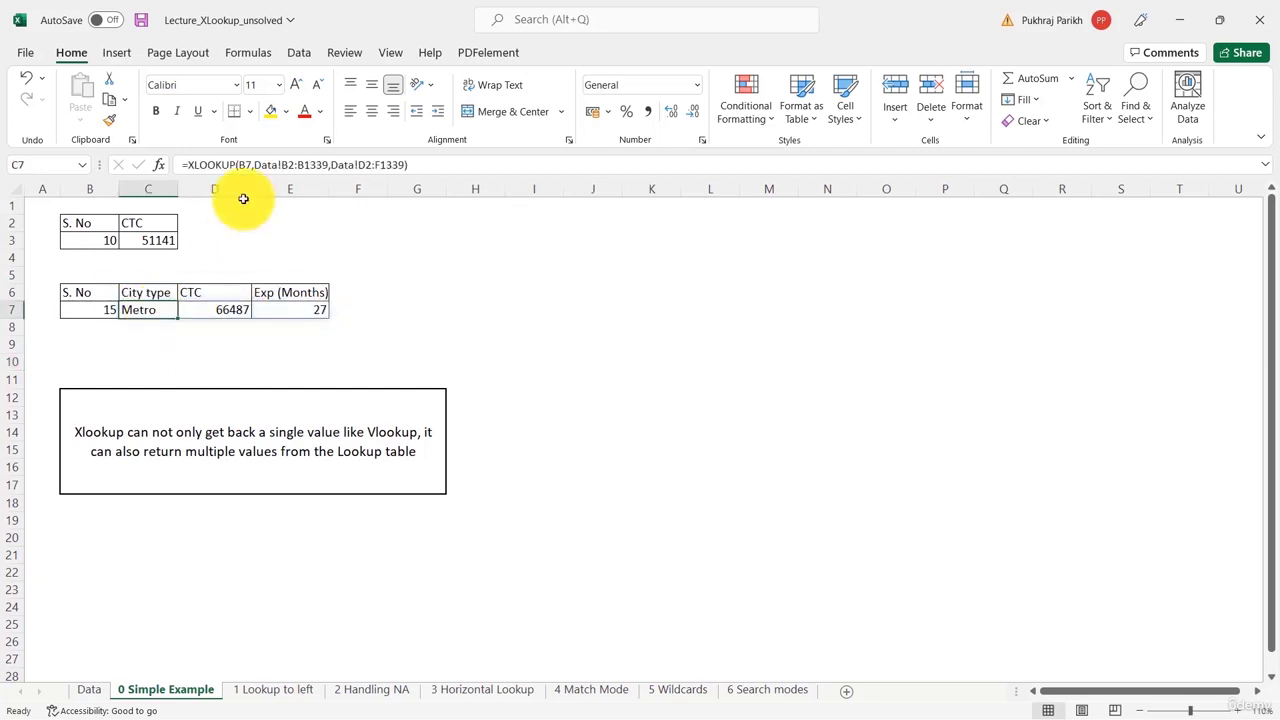
- Try to delete the spilled CTC value in D7 and compare its formula with the source formula in C7
{"action": "left_click", "coordinate": [229, 312]}
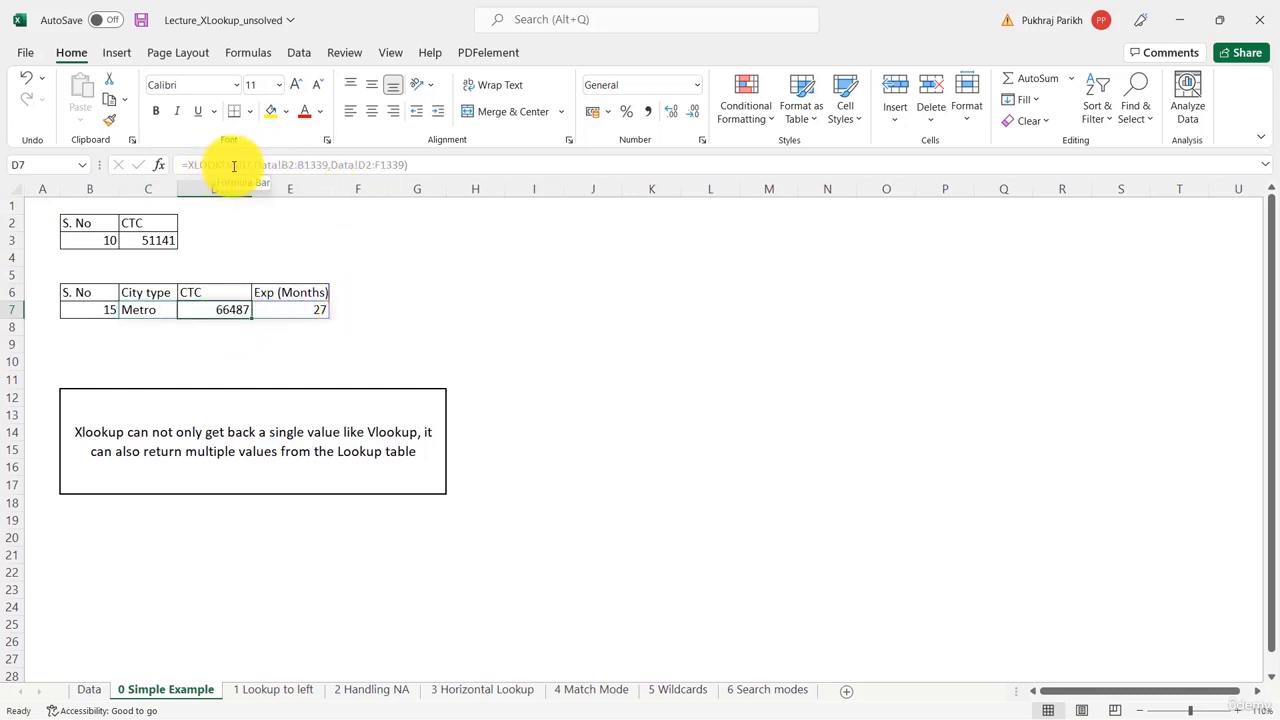
{"action": "key", "text": "BackSpace"}
{"action": "left_click", "coordinate": [300, 345]}
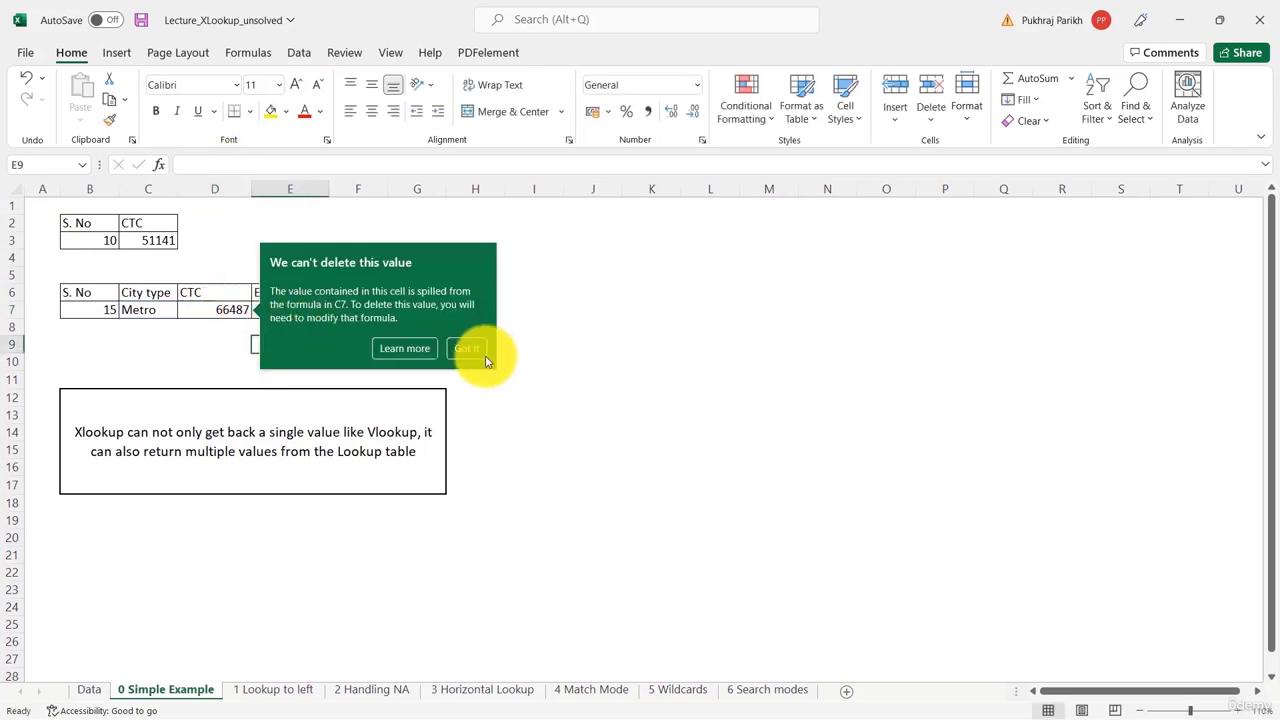
{"action": "left_click", "coordinate": [510, 348]}
{"action": "left_click", "coordinate": [222, 312]}
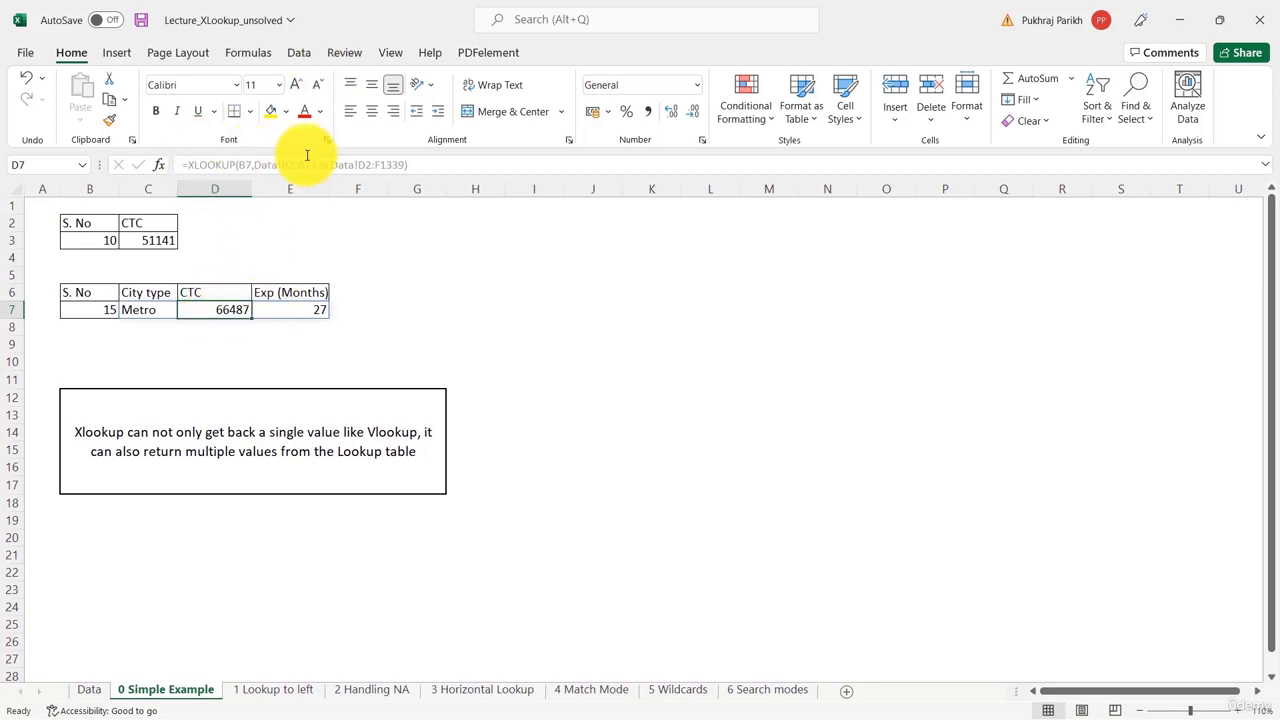
{"action": "left_click", "coordinate": [145, 312]}
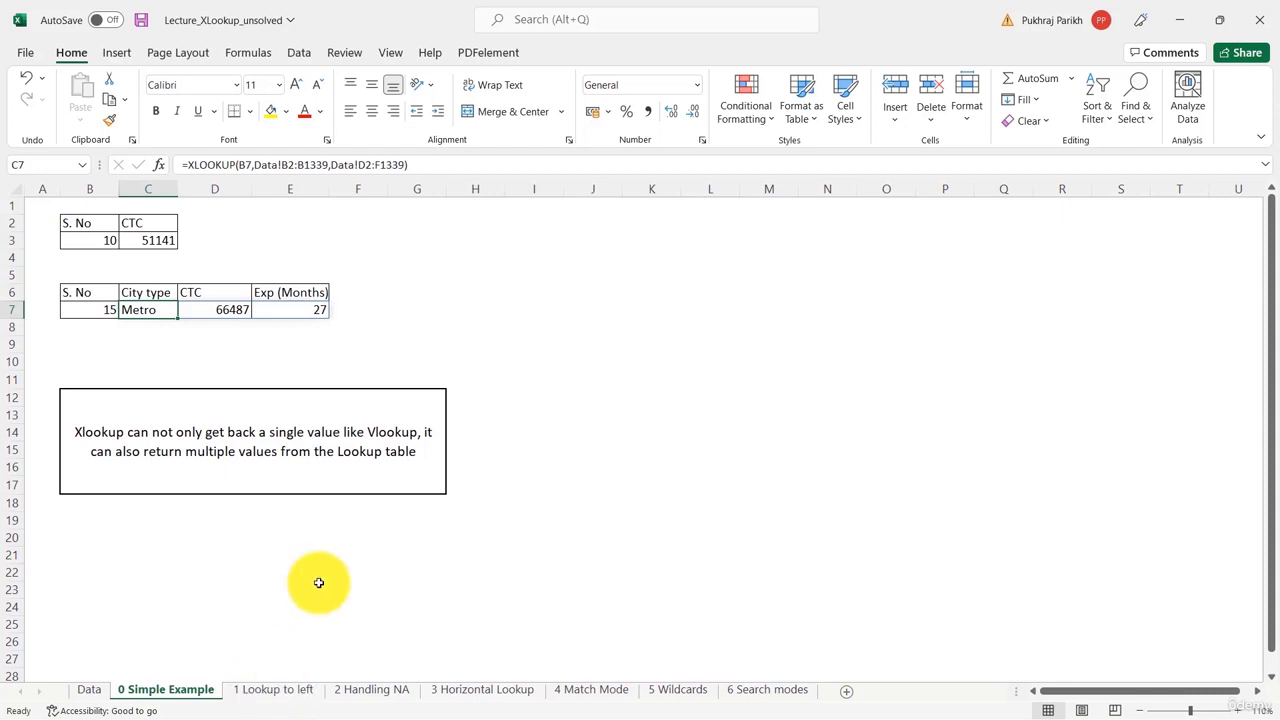
- Check the S. No in B3 of the 1 Lookup to left sheet and the Role column's position on the Data sheet
{"action": "left_click", "coordinate": [270, 690]}
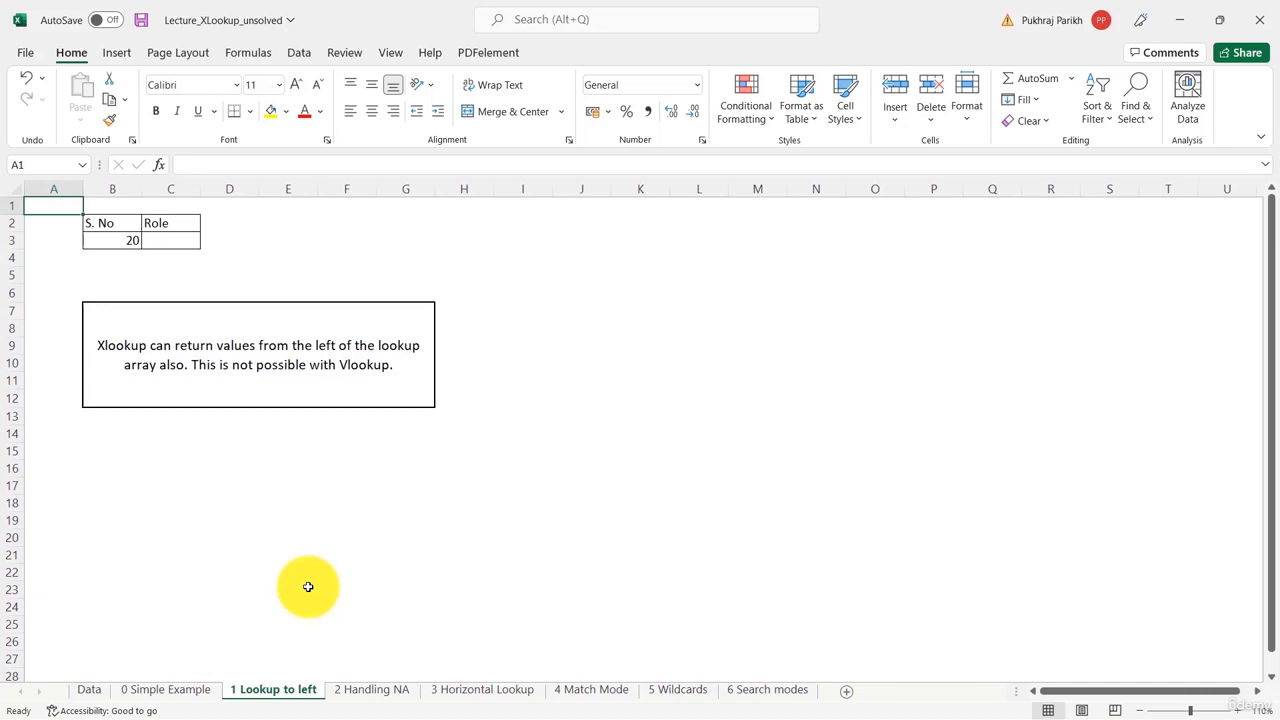
{"action": "left_click", "coordinate": [110, 248]}
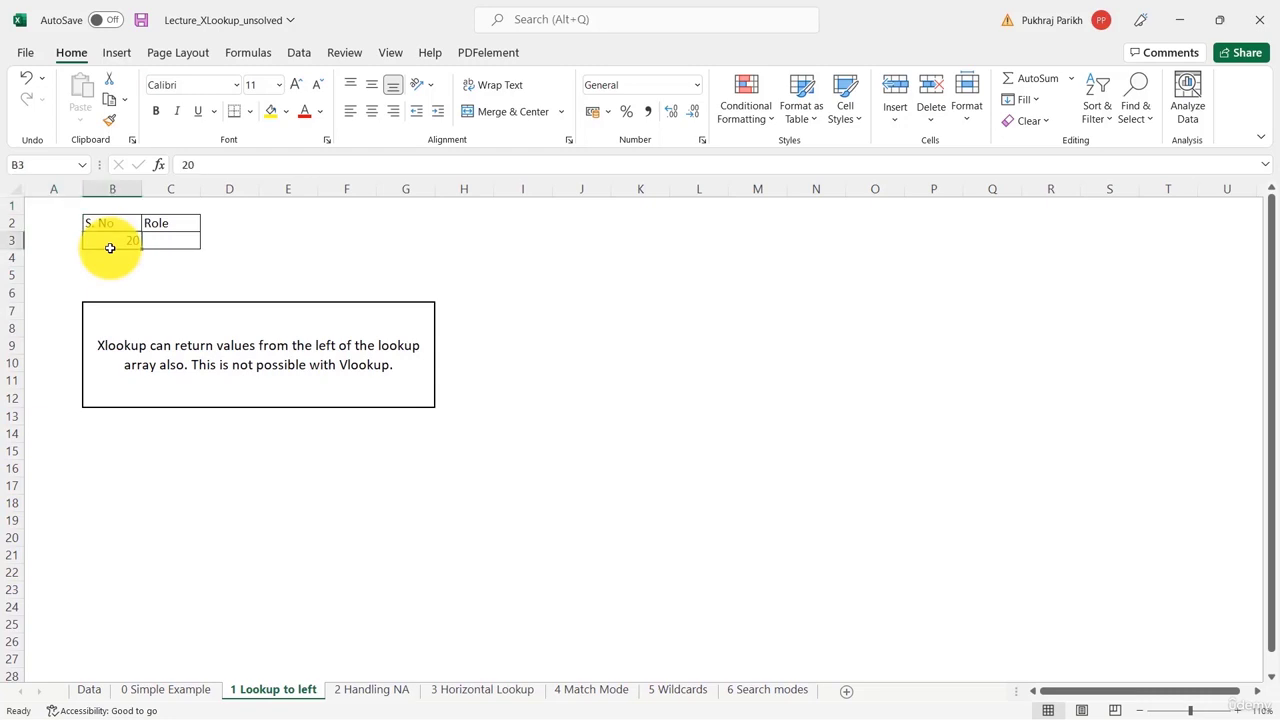
{"action": "left_click", "coordinate": [88, 690]}
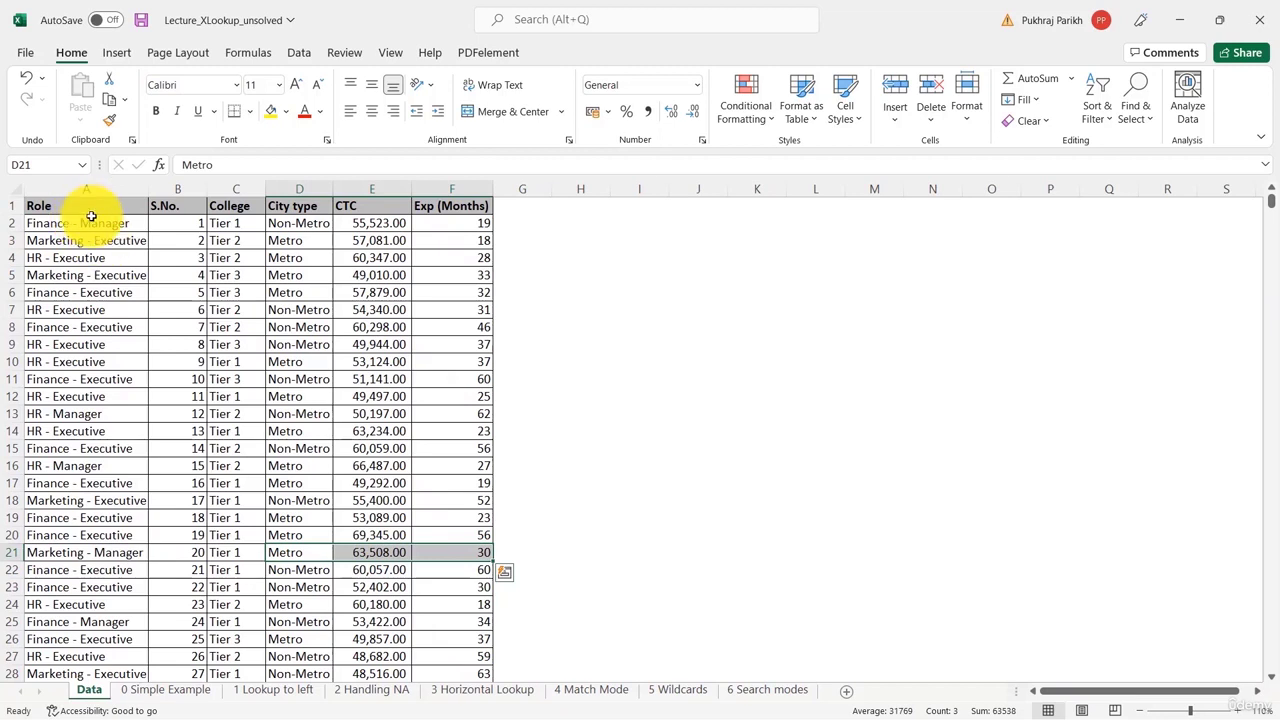
{"action": "left_click", "coordinate": [42, 205]}
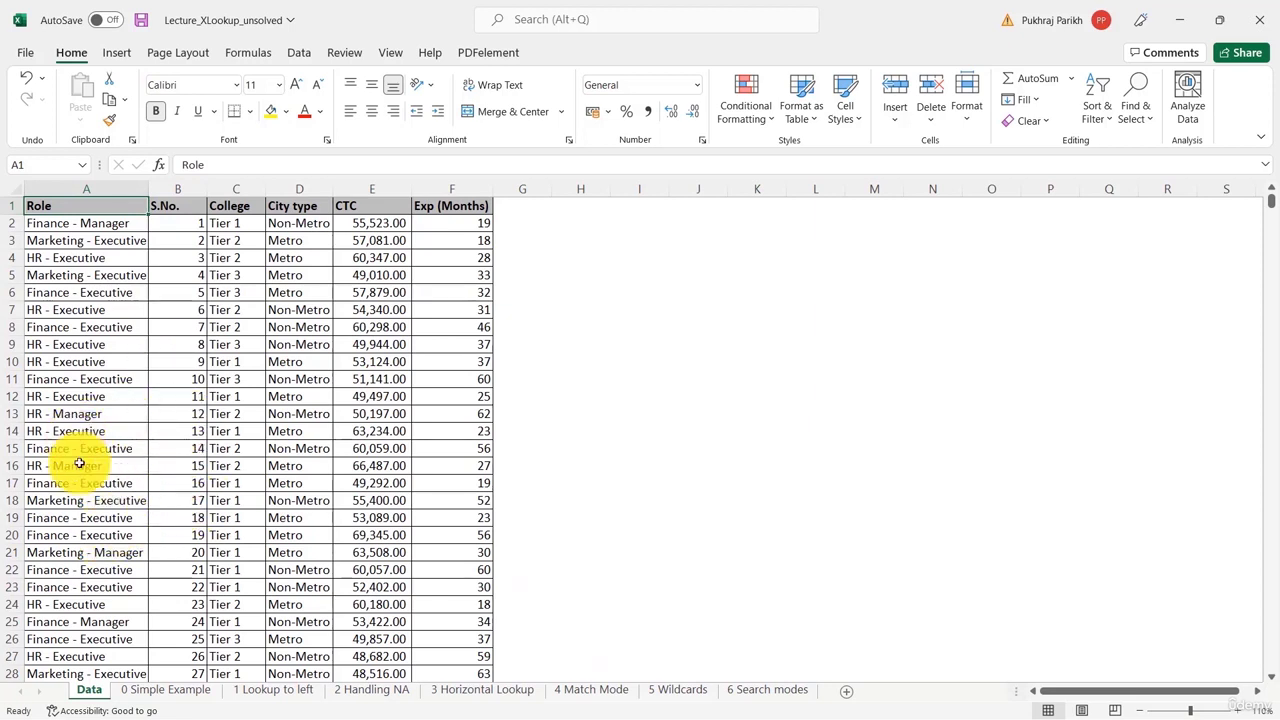
- Start an XLOOKUP formula in C3 of the 1 Lookup to left sheet with lookup value B3 and lookup array Data!B2:B1339
{"action": "left_click", "coordinate": [252, 689]}
{"action": "left_click", "coordinate": [169, 244]}
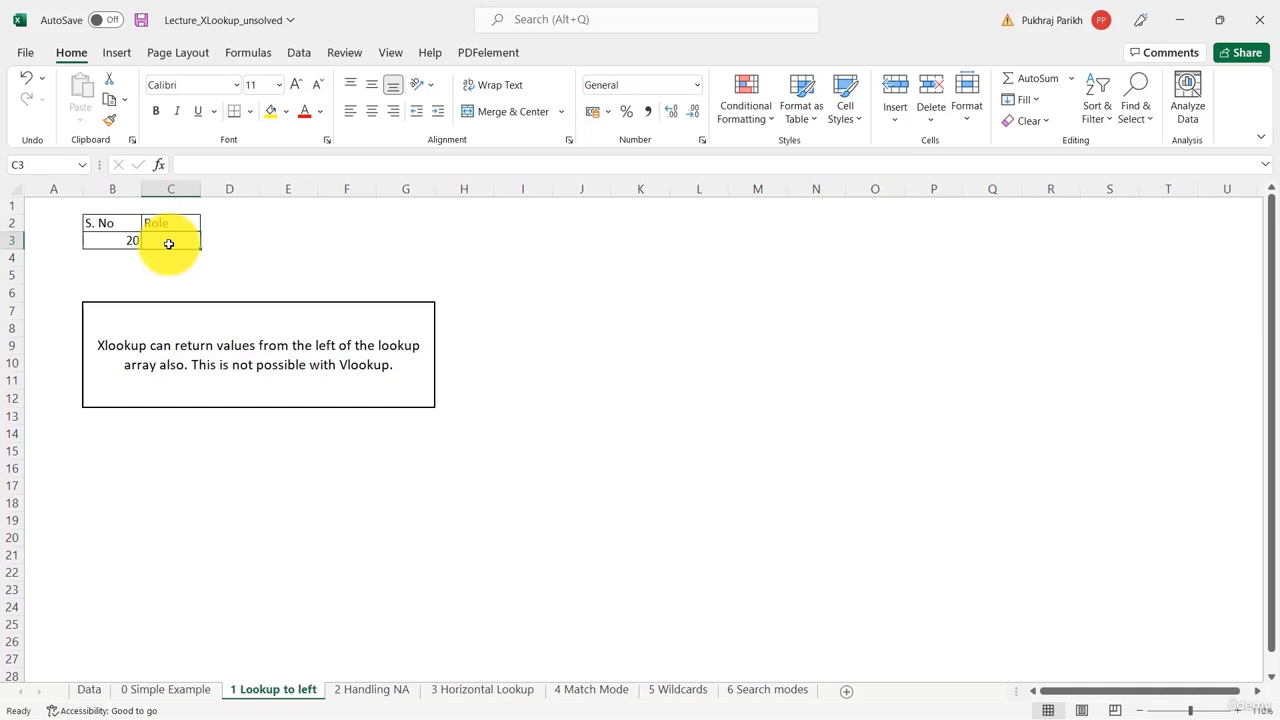
{"action": "type", "text": "=xl"}
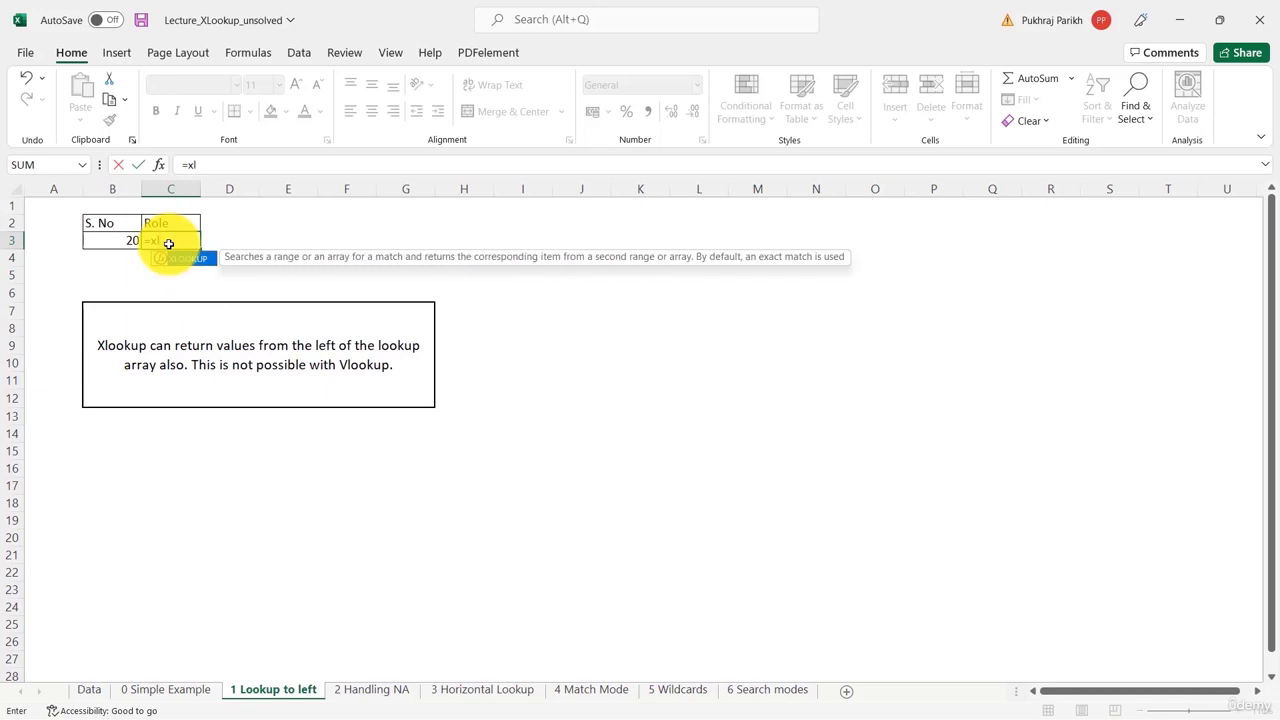
{"action": "key", "text": "Tab"}
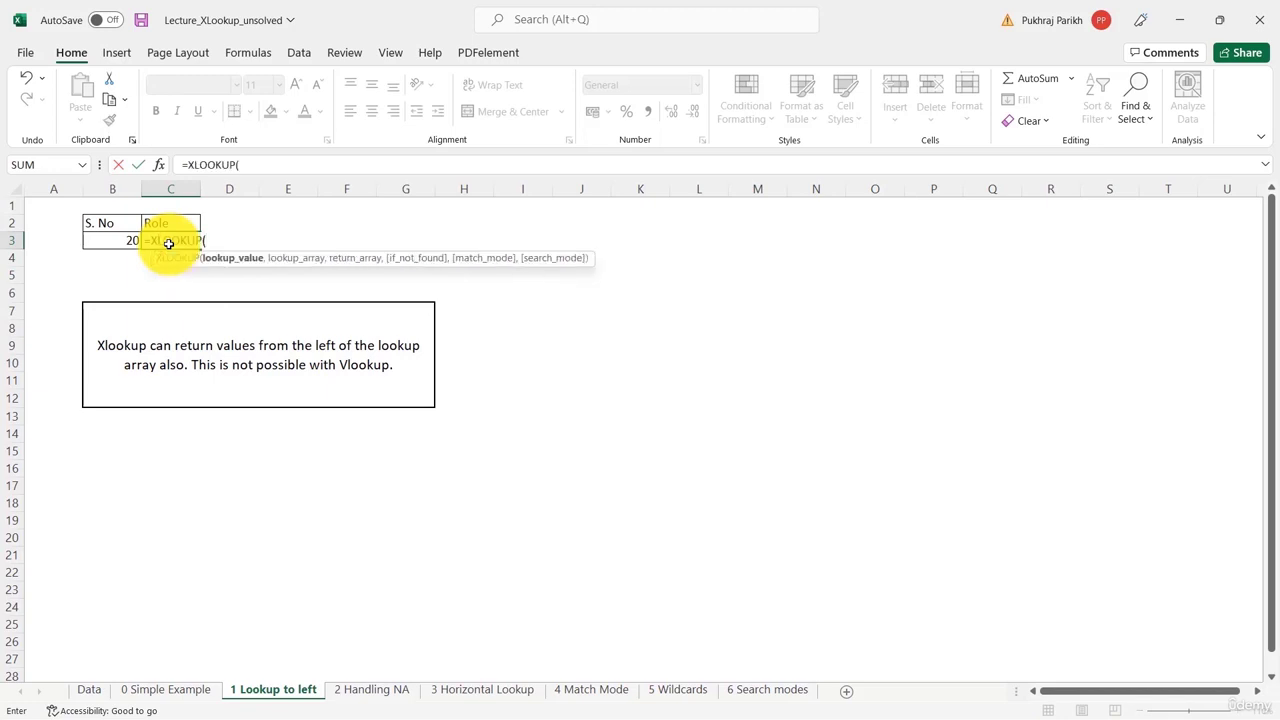
{"action": "left_click", "coordinate": [128, 249]}
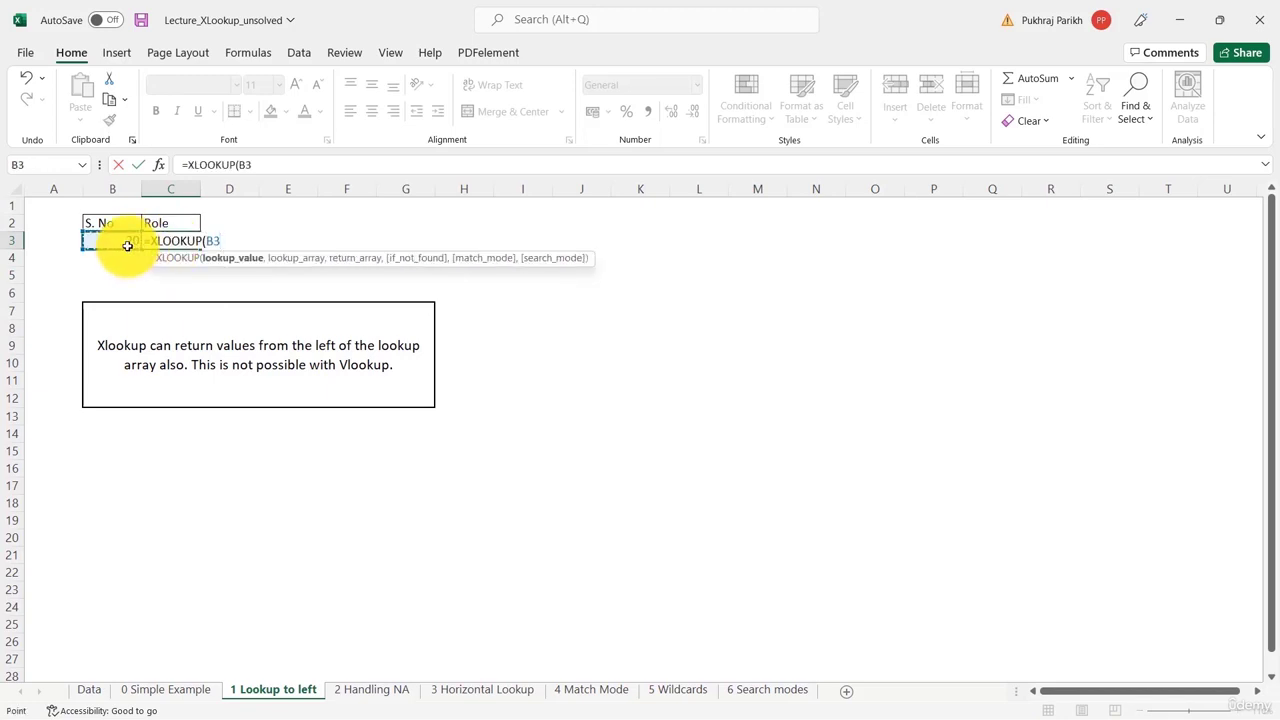
{"action": "type", "text": ","}
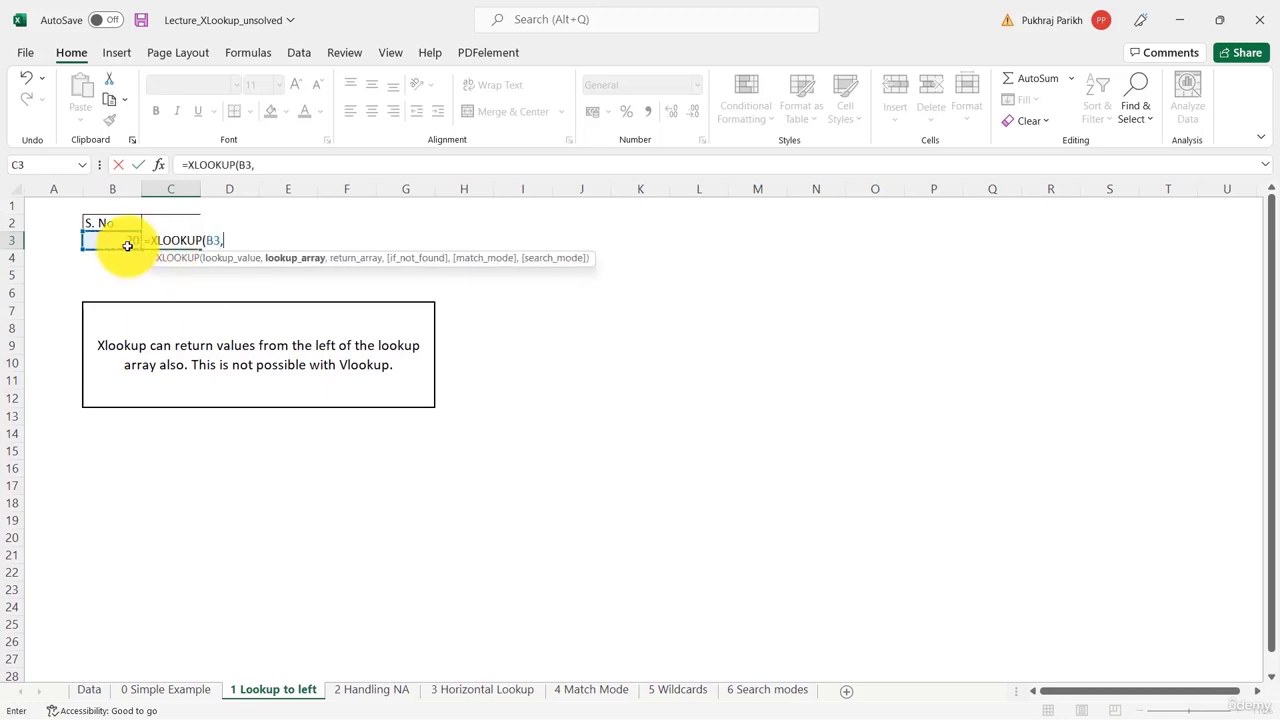
{"action": "left_click", "coordinate": [90, 689]}
{"action": "left_click", "coordinate": [185, 223]}
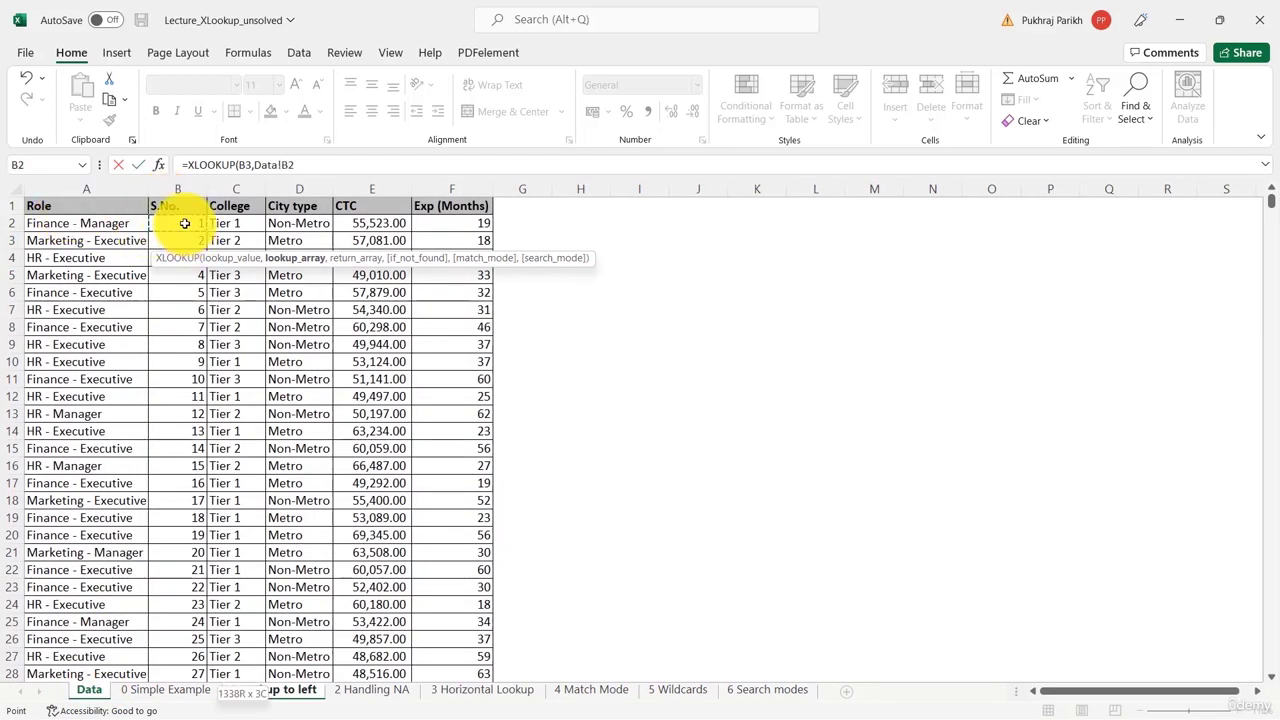
{"action": "key", "text": "ctrl+shift+Down"}
{"action": "type", "text": ","}
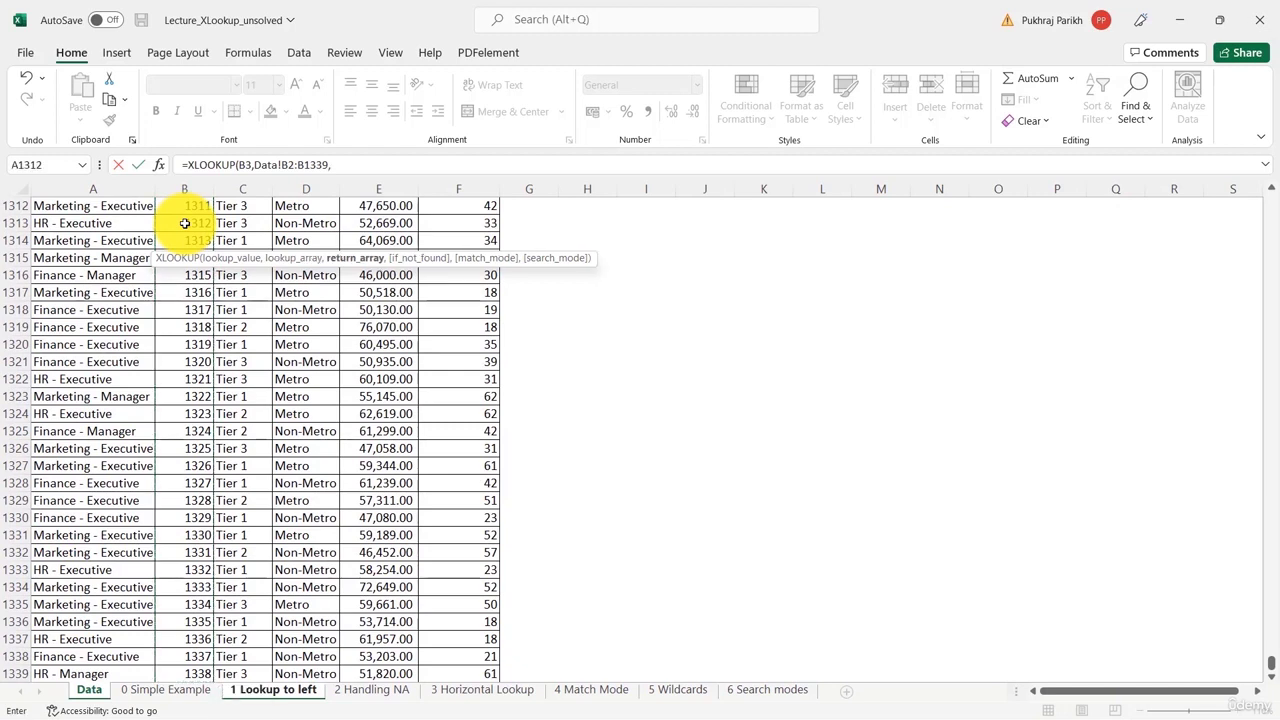
- Complete the XLOOKUP formula in C3 with the Role column Data!A2:A1339 as the return array and enter it
{"action": "left_click", "coordinate": [52, 673]}
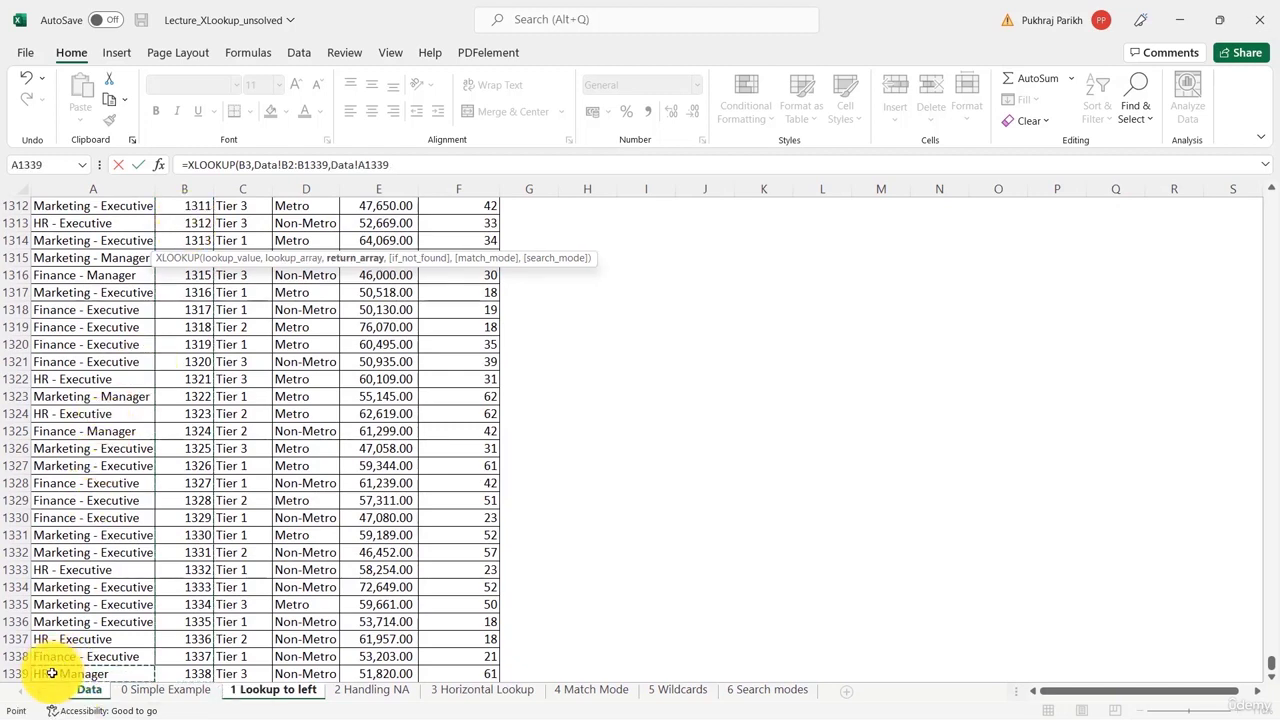
{"action": "key", "text": "ctrl+shift+Up"}
{"action": "key", "text": "shift+Down"}
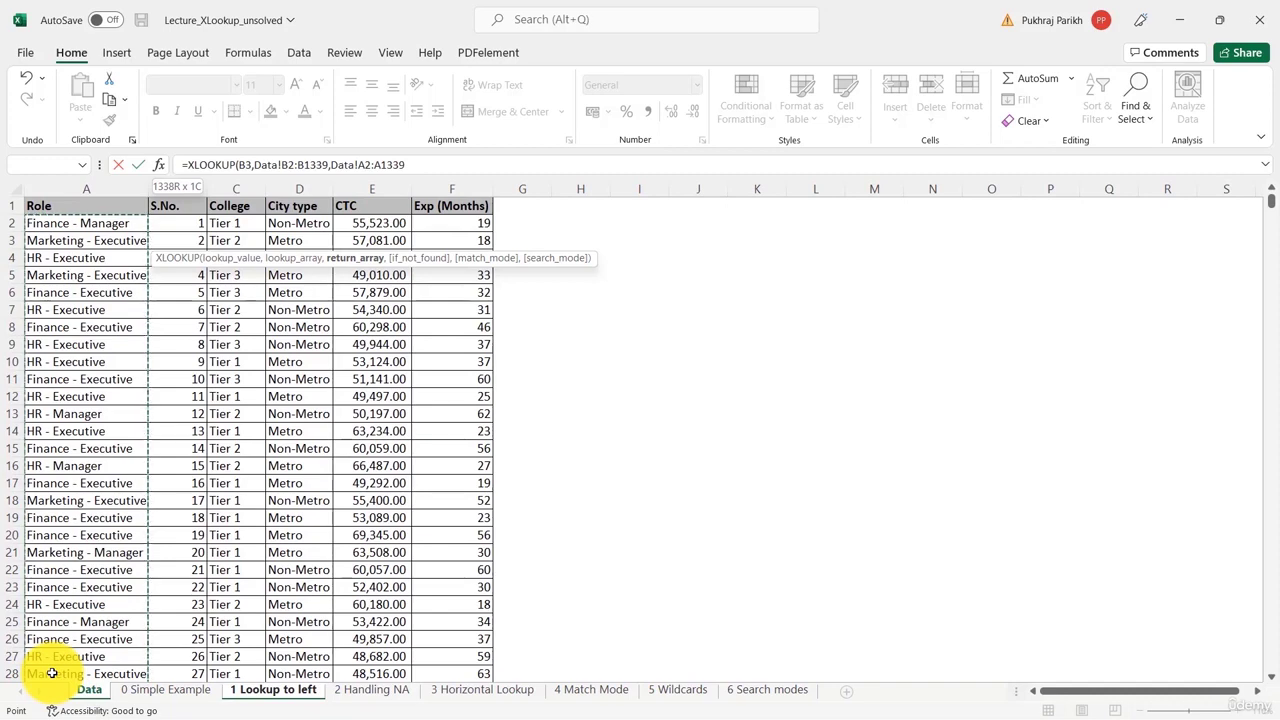
{"action": "type", "text": ")"}
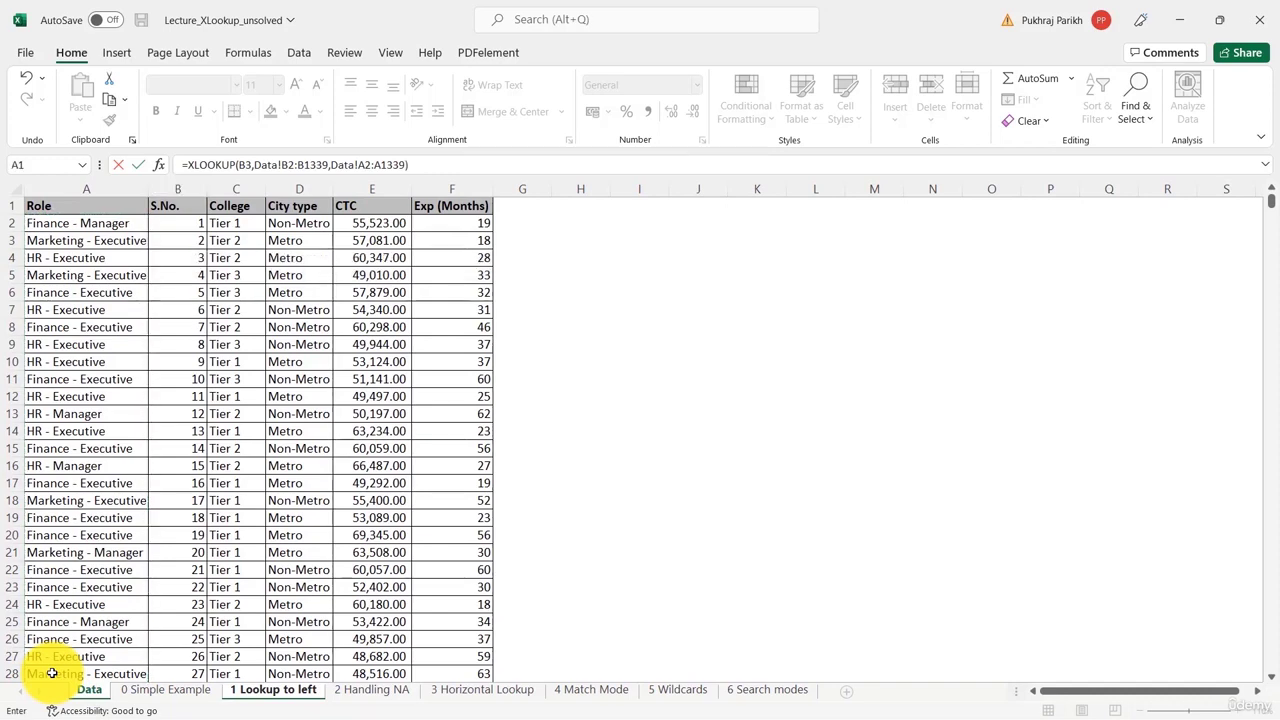
{"action": "key", "text": "Return"}
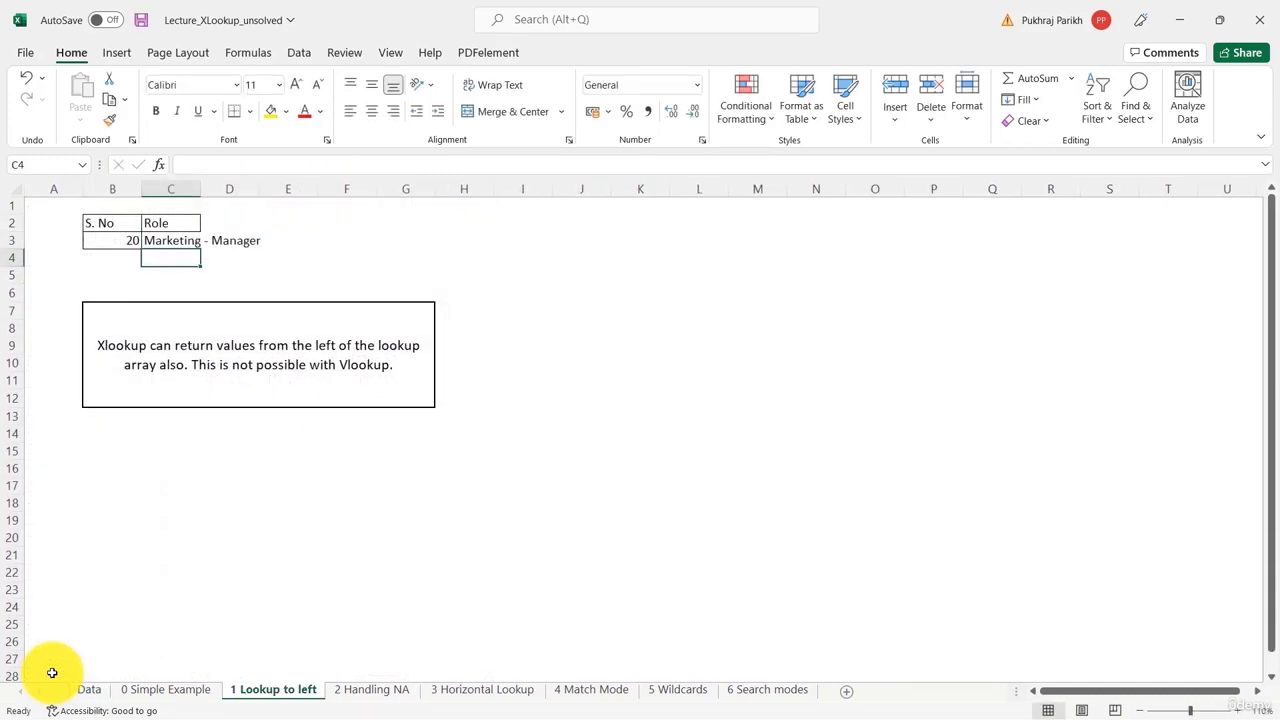
- Check the Role returned in C3 for the S. No in B3 against the matching row on the Data sheet
{"action": "left_click", "coordinate": [152, 240]}
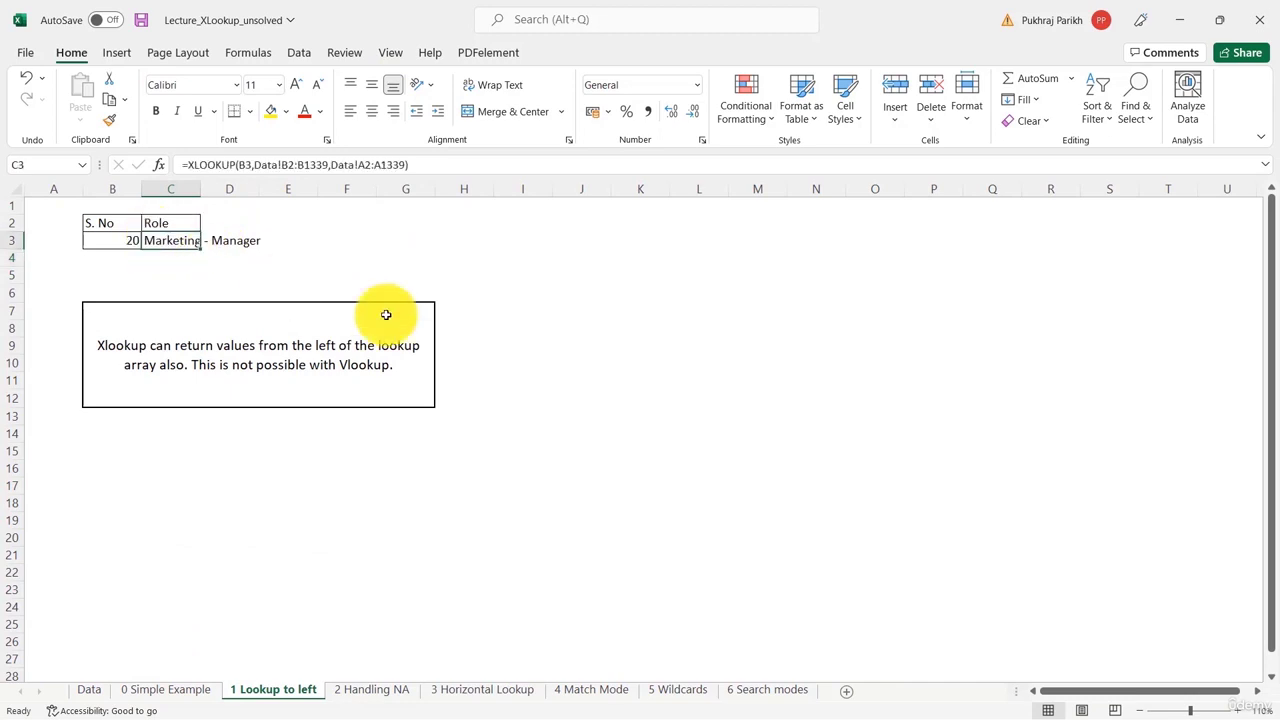
{"action": "left_click", "coordinate": [110, 241]}
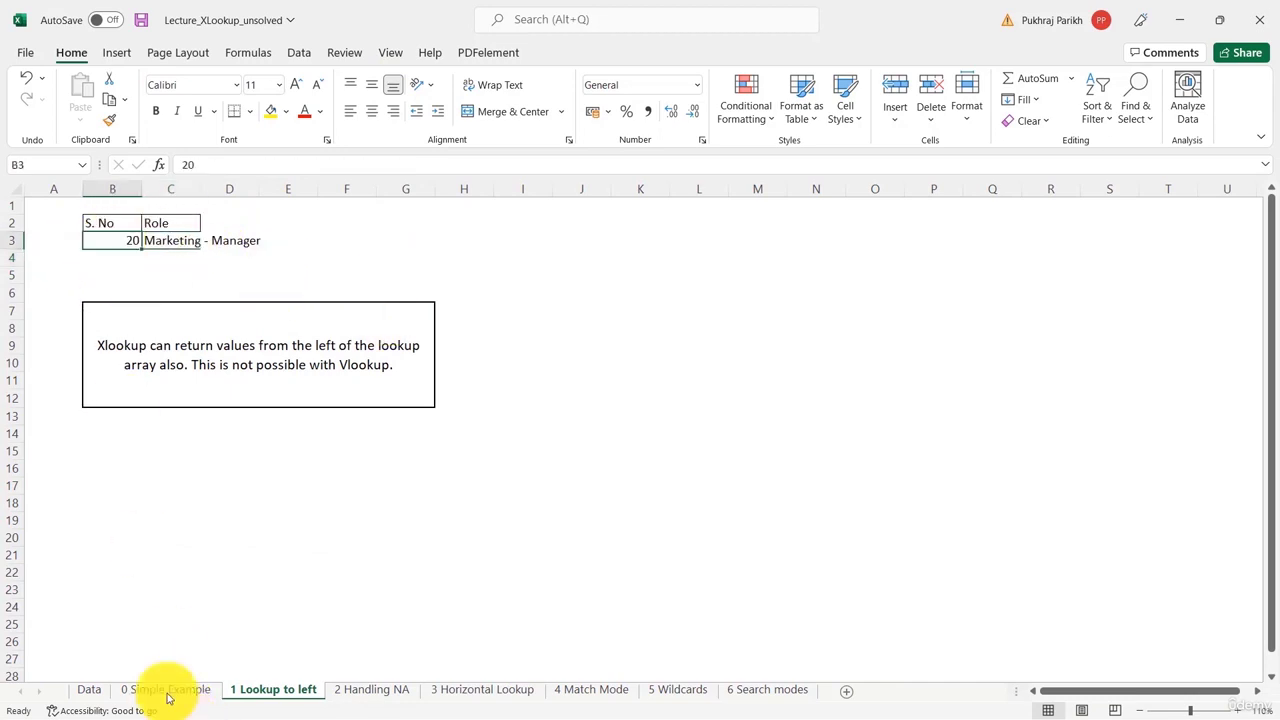
{"action": "left_click", "coordinate": [89, 690]}
{"action": "left_click", "coordinate": [95, 553]}
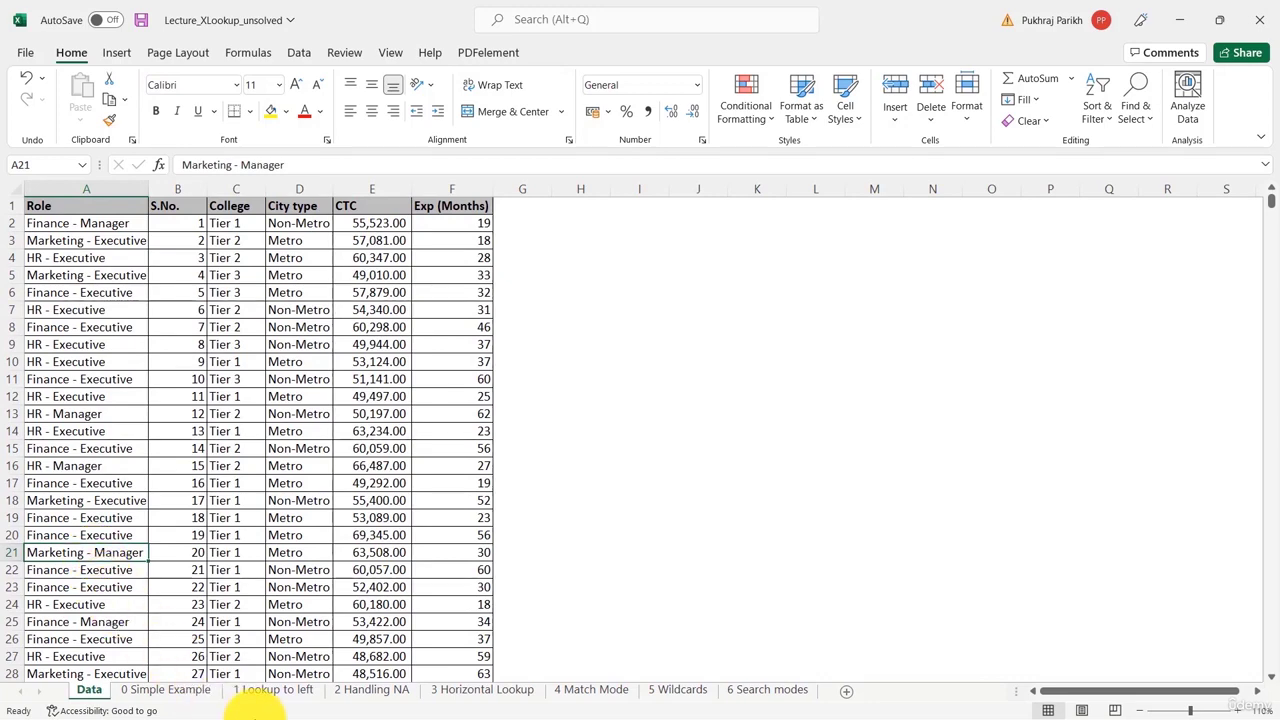
{"action": "left_click", "coordinate": [250, 691]}
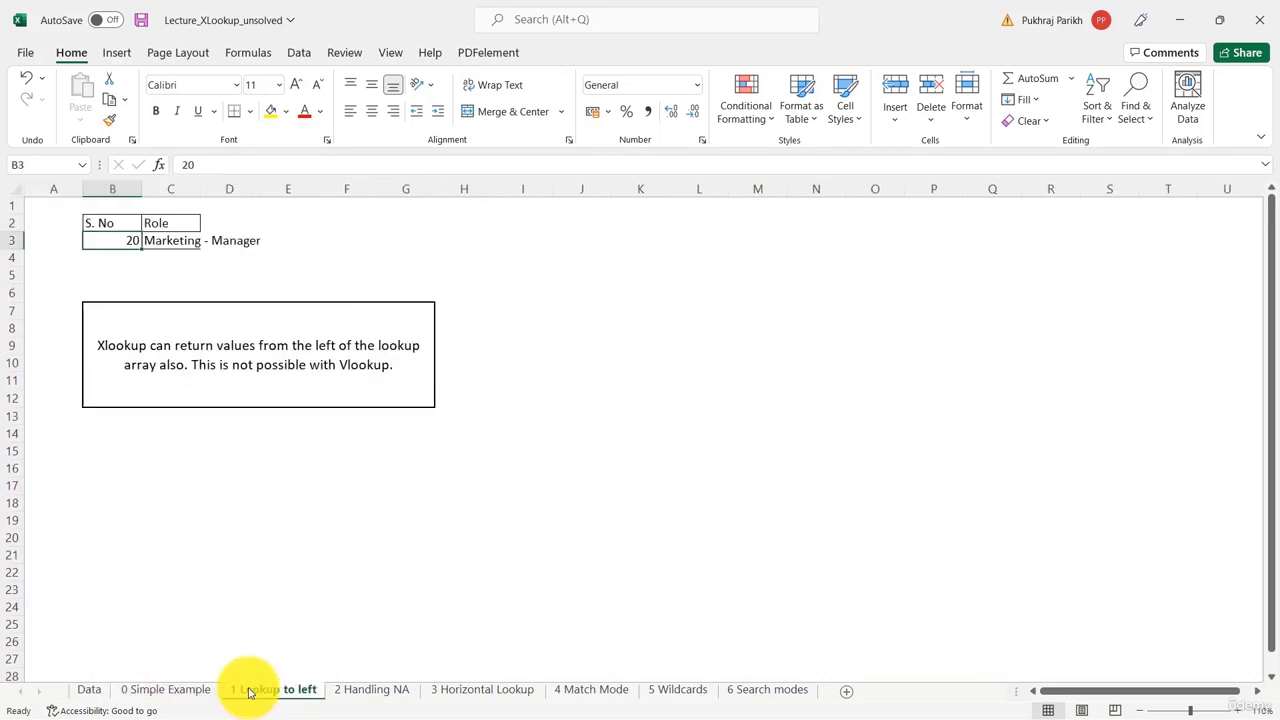